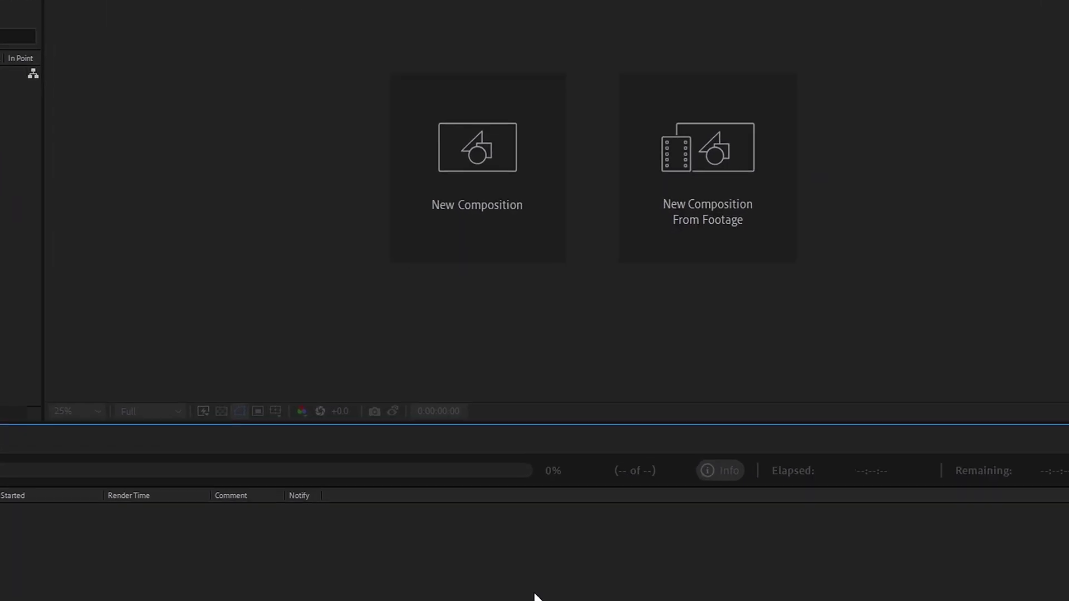
Create Comp 1 from the street-sign clip and set the work area to about 2.7–9 seconds
left_click(721, 348)
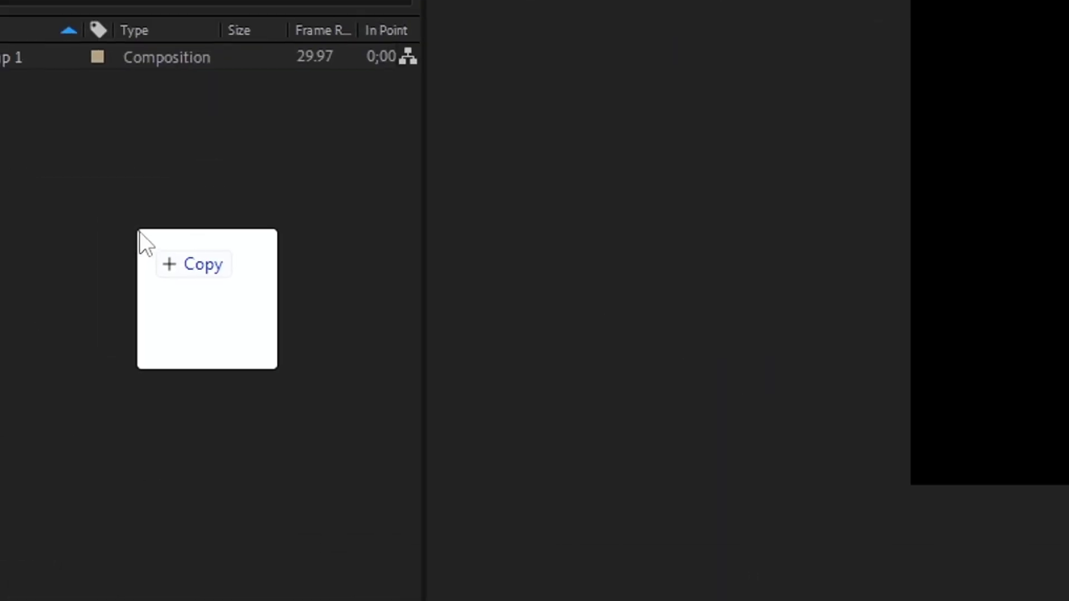
left_click_drag(143, 244, 202, 475)
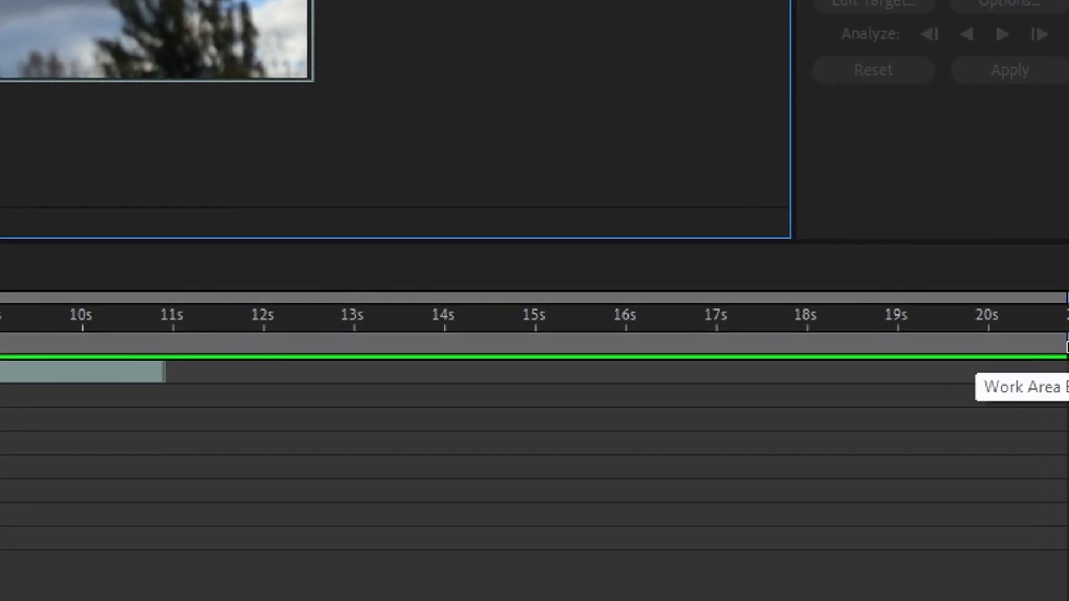
left_click_drag(1052, 423, 467, 489)
left_click_drag(7, 418, 111, 422)
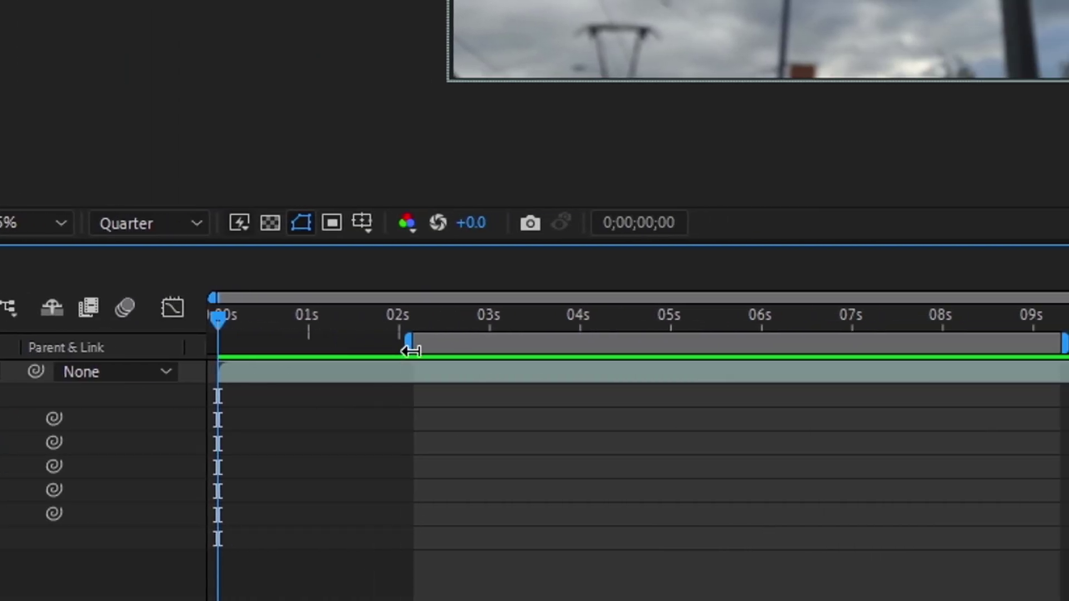
left_click_drag(410, 351, 455, 350)
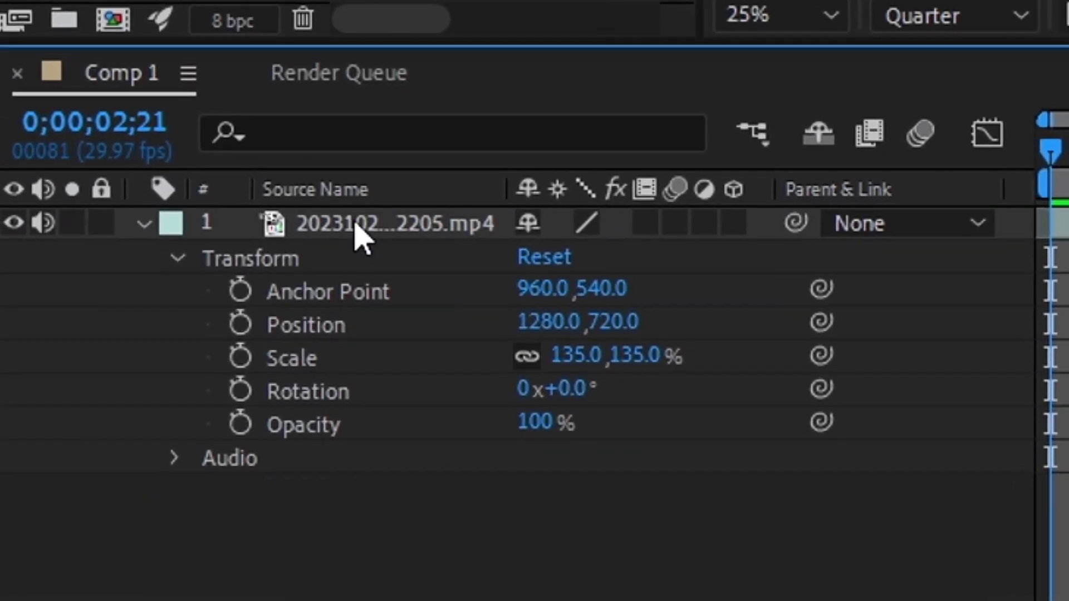
Rename the clip layer to 'Footage'
key("Return")
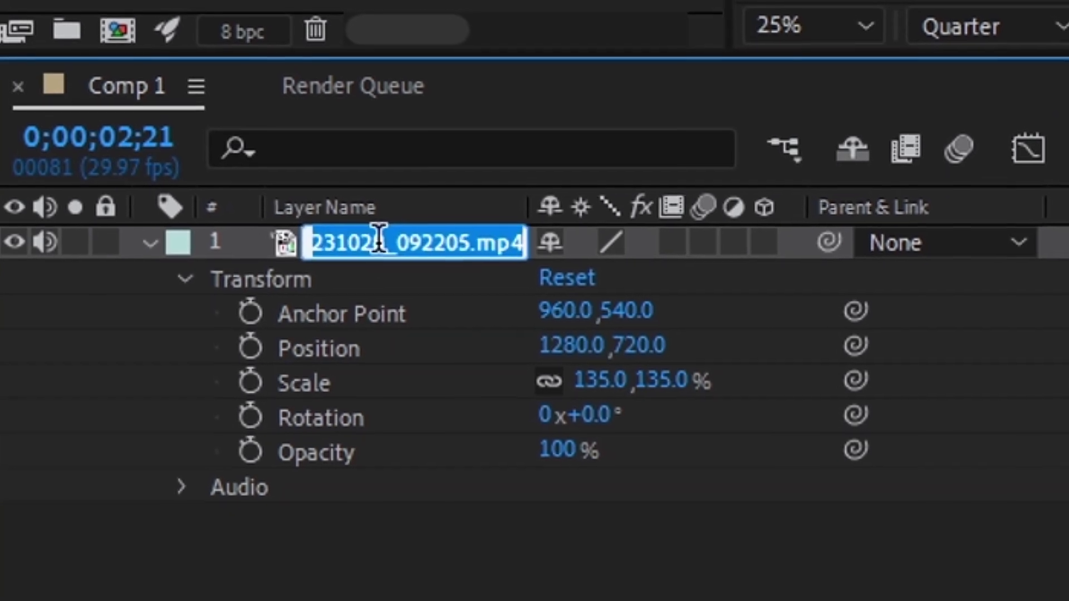
type("Footage")
key("Return")
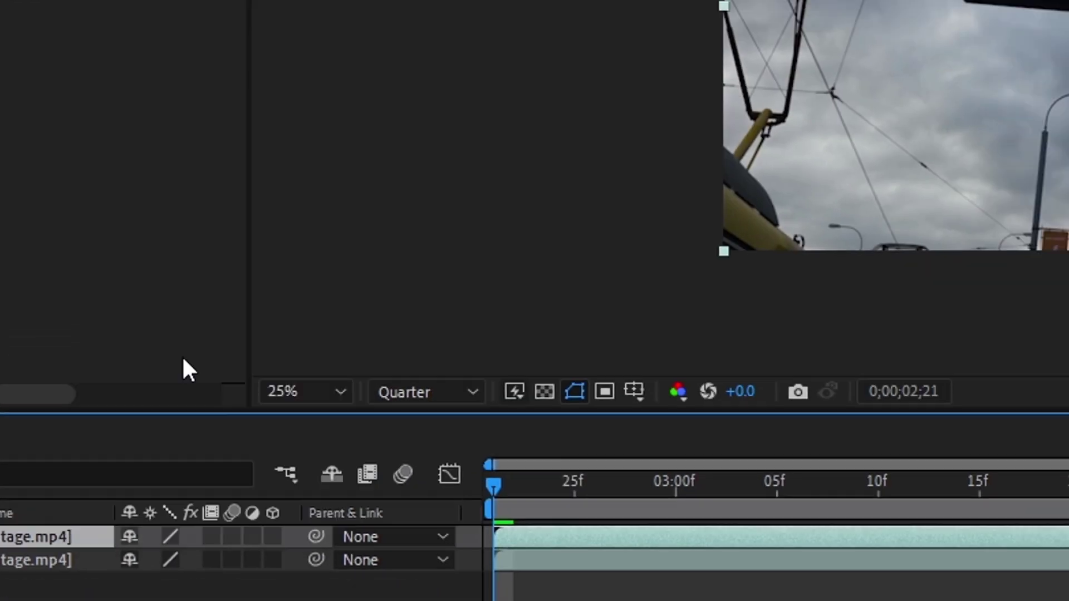
Pre-compose the footage, draw a four-point mask around the LED text, and keyframe Mask Path at 0;00;02;21
left_click(641, 392)
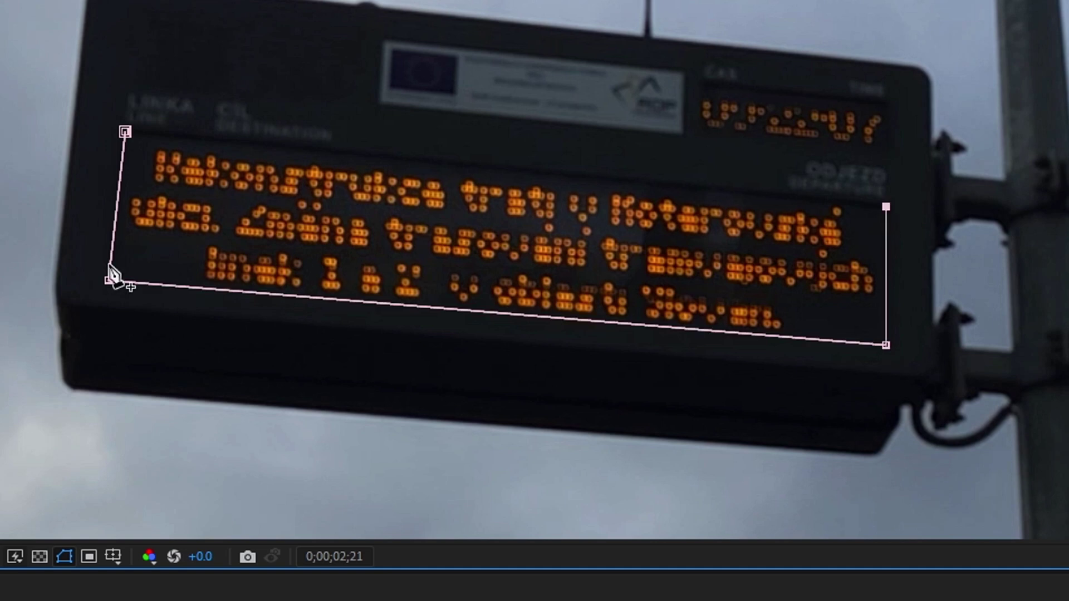
left_click(125, 132)
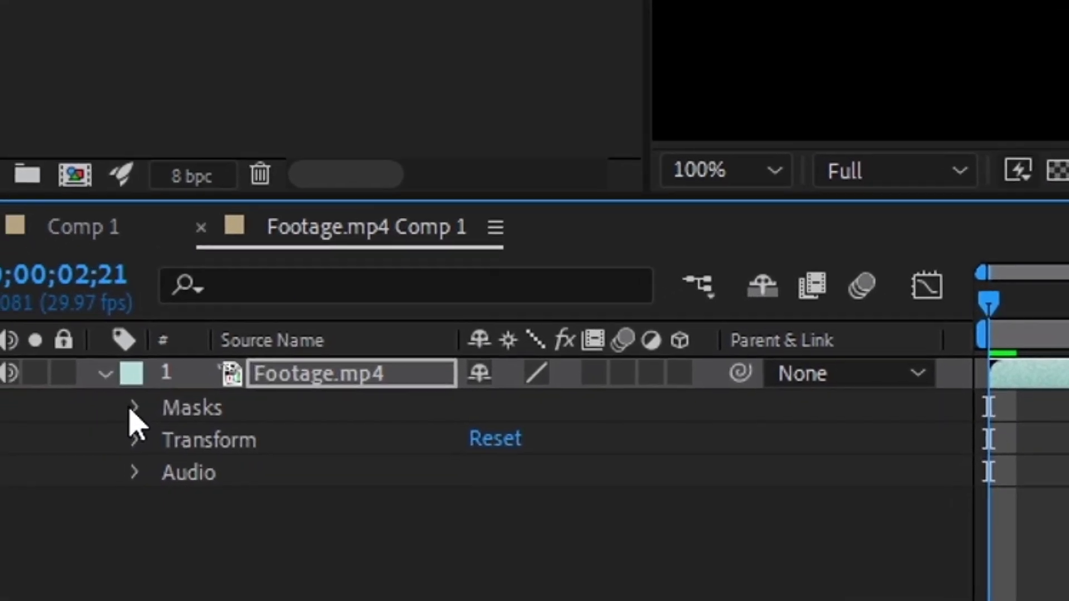
left_click(170, 401)
left_click(168, 310)
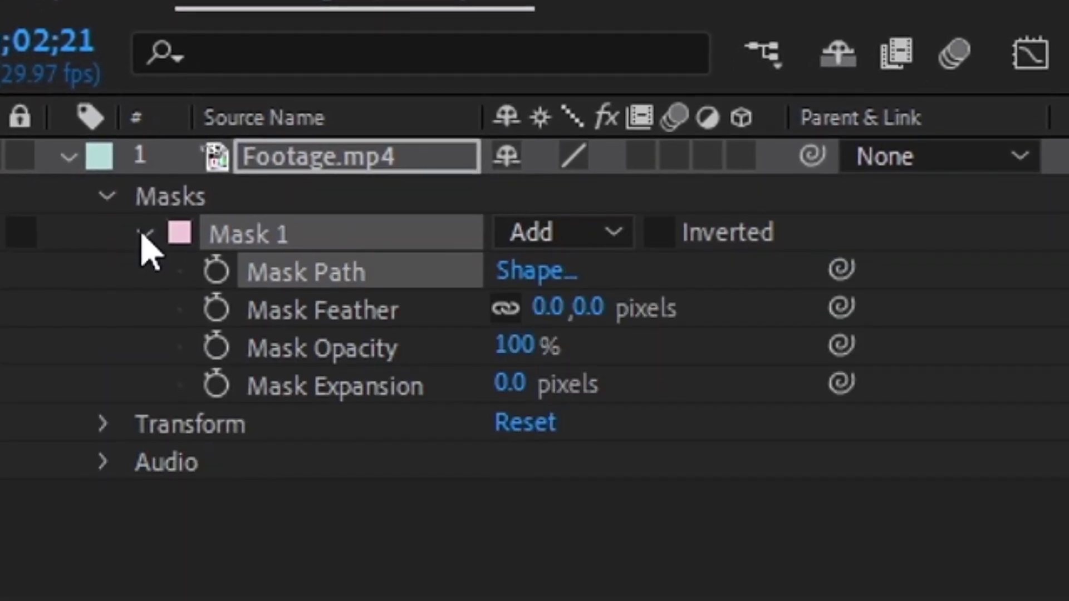
left_click(216, 269)
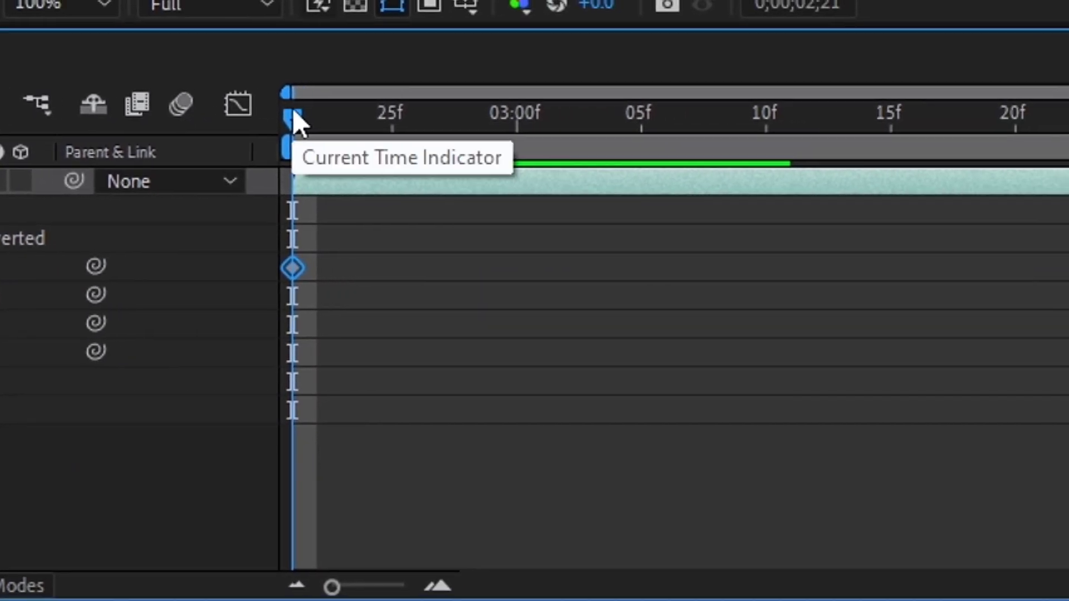
left_click_drag(292, 108, 759, 158)
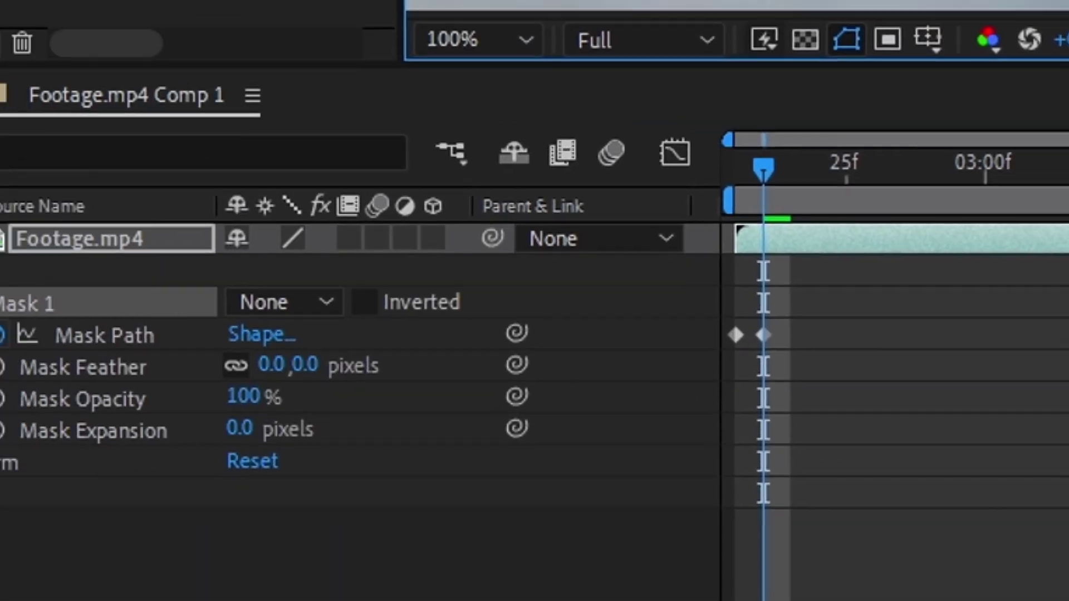
Duplicate the sign precomp, move the copy second in the stack, and apply S_Tint with Scale Lights 0
left_click(47, 112)
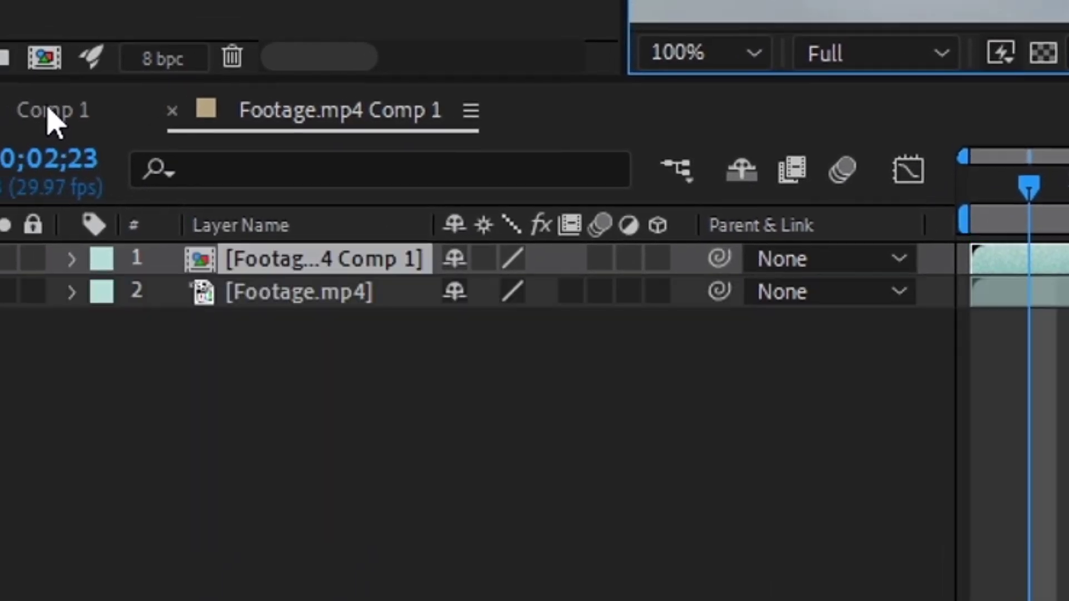
left_click(375, 270)
key("ctrl+d")
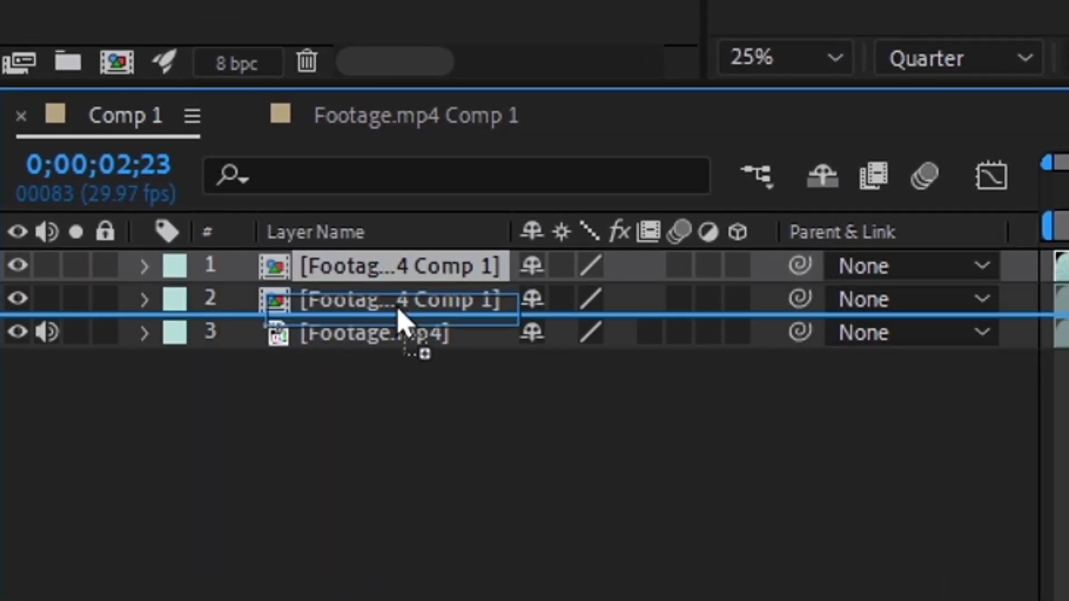
left_click_drag(400, 318, 400, 321)
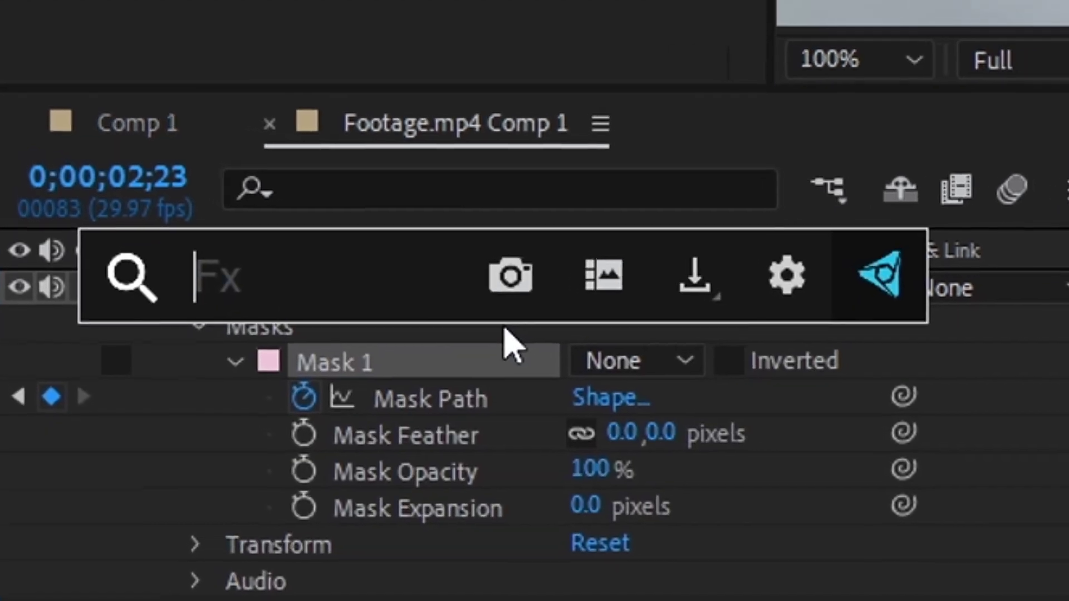
type("s_")
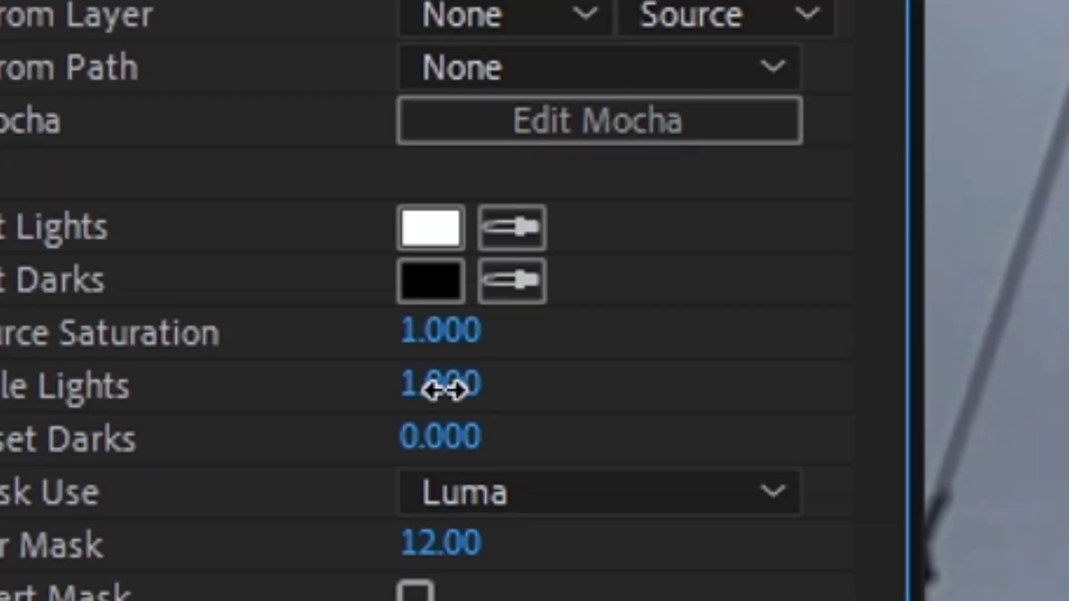
left_click(464, 495)
type("0")
key("Return")
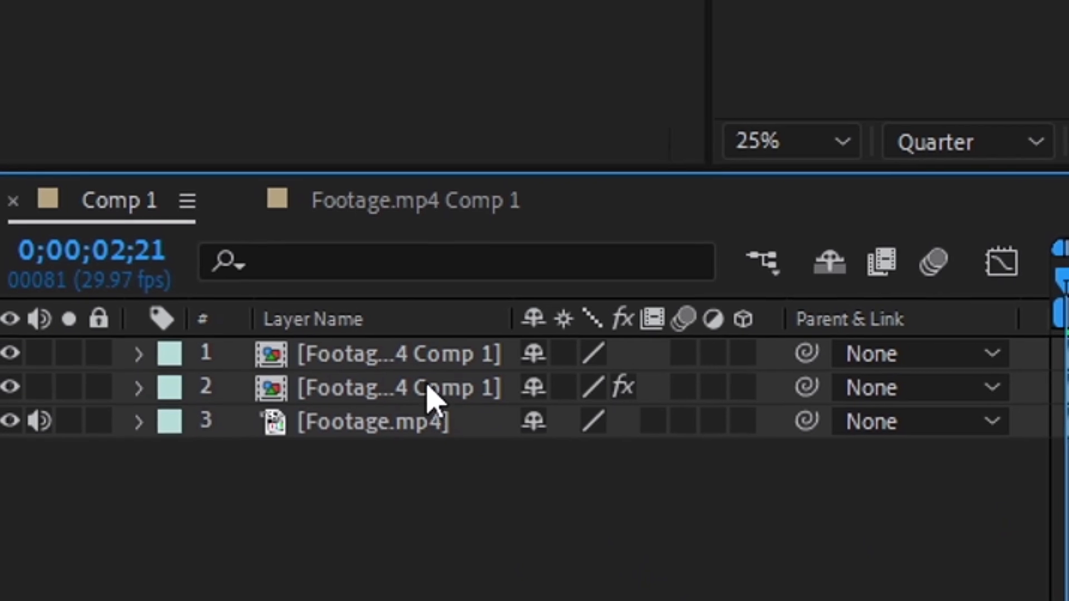
In the nested footage comp, feather Mask 1 to 3.0 pixels
double_click(418, 365)
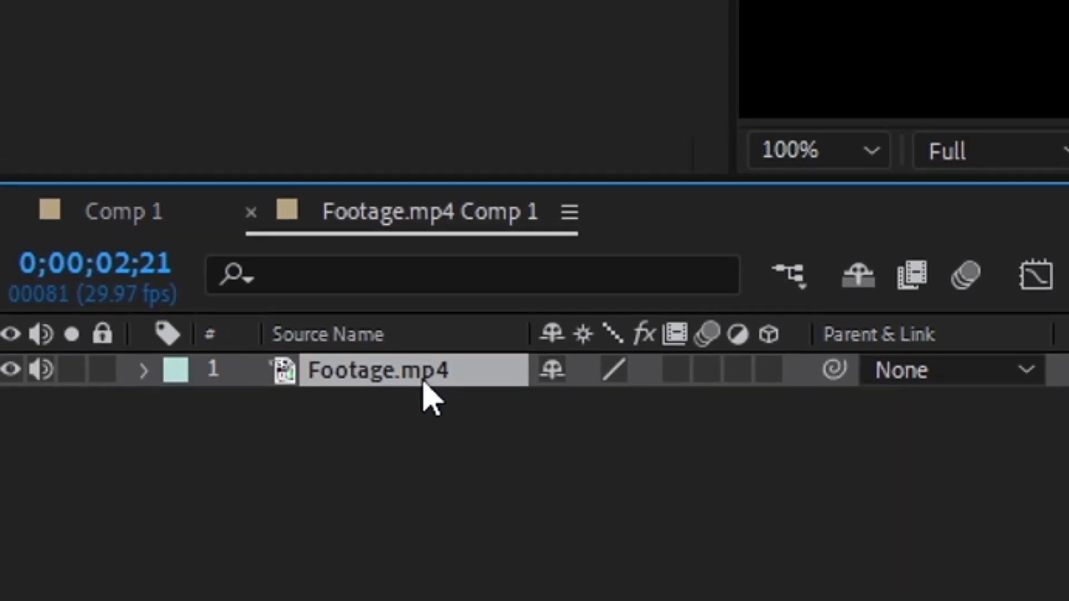
left_click(143, 370)
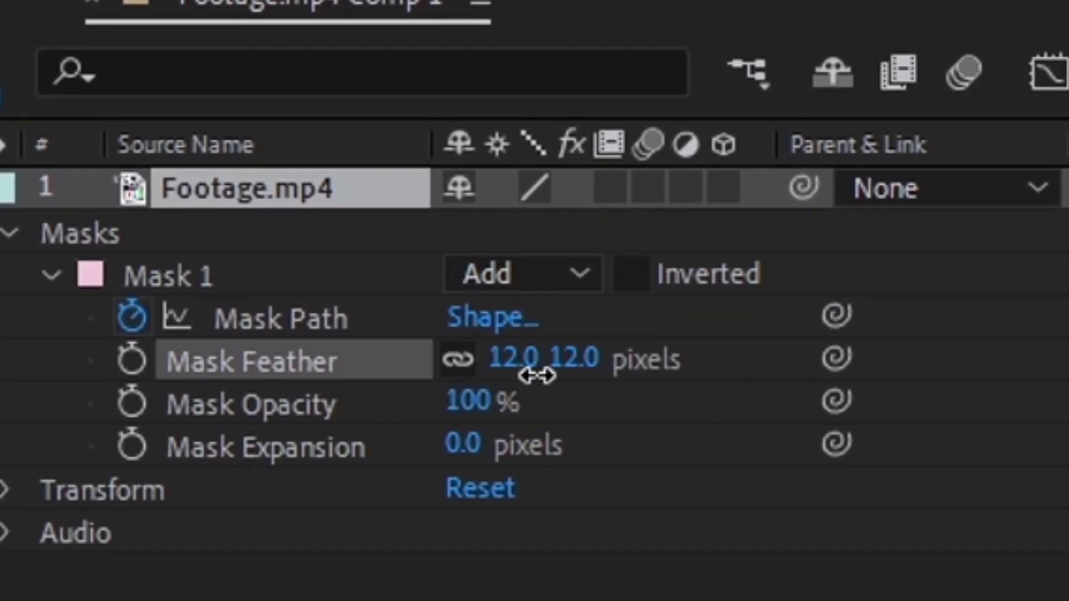
left_click_drag(503, 362, 663, 467)
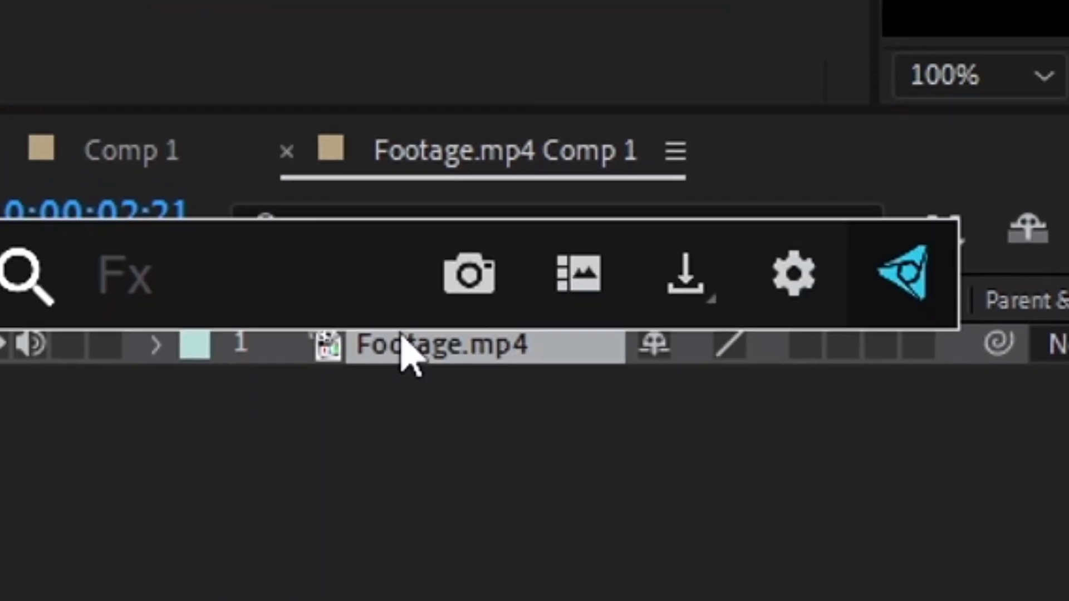
Add Deep Glow with Exposure 0.5, then review the top layer's Screen blending mode
type("deep g")
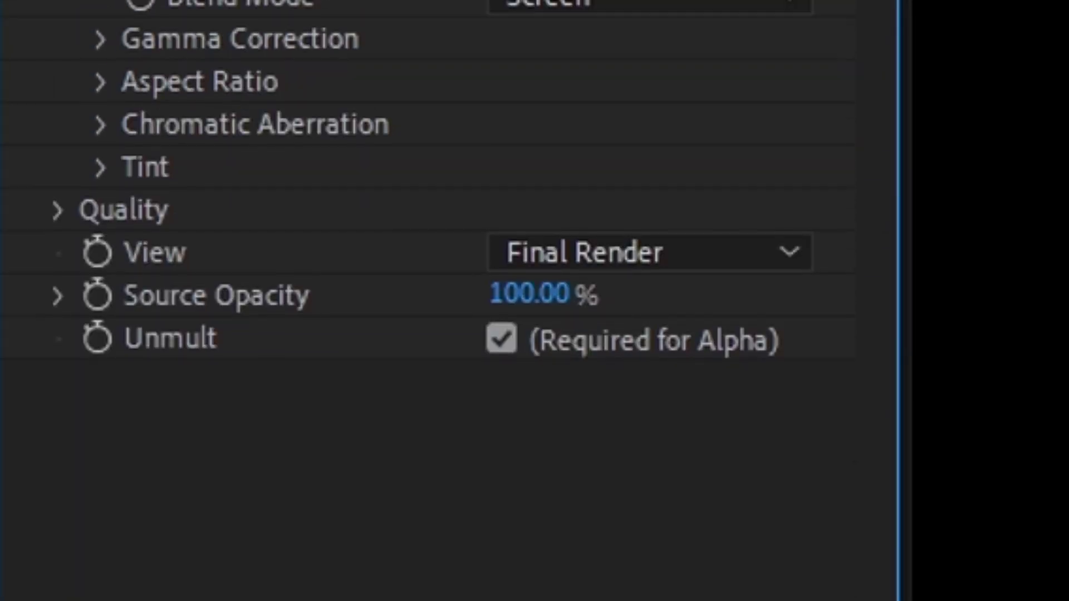
left_click(534, 102)
type("0.5")
key("Return")
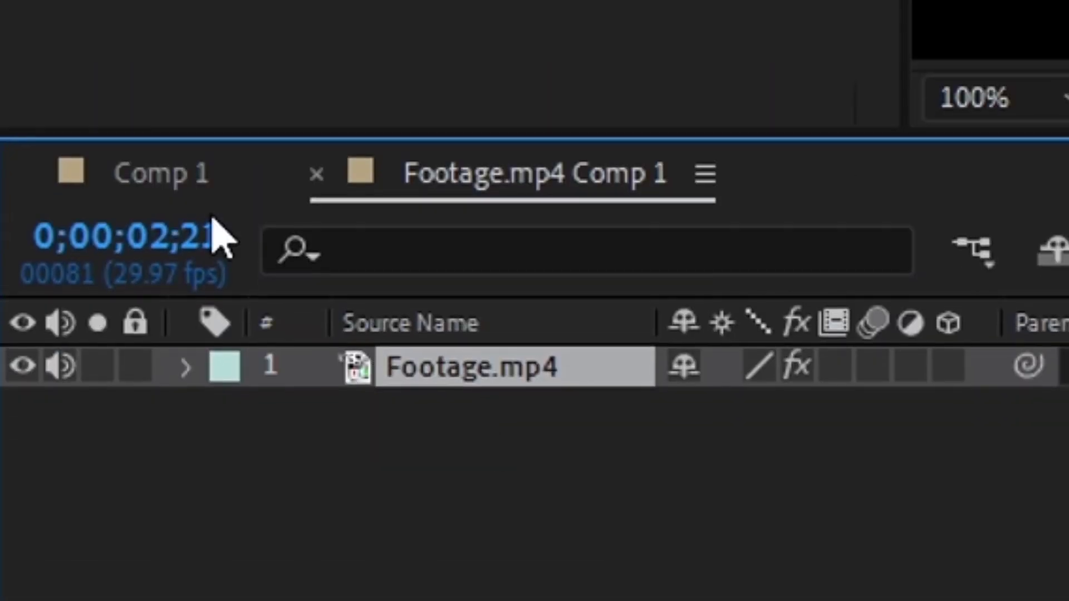
left_click(162, 172)
left_click(729, 303)
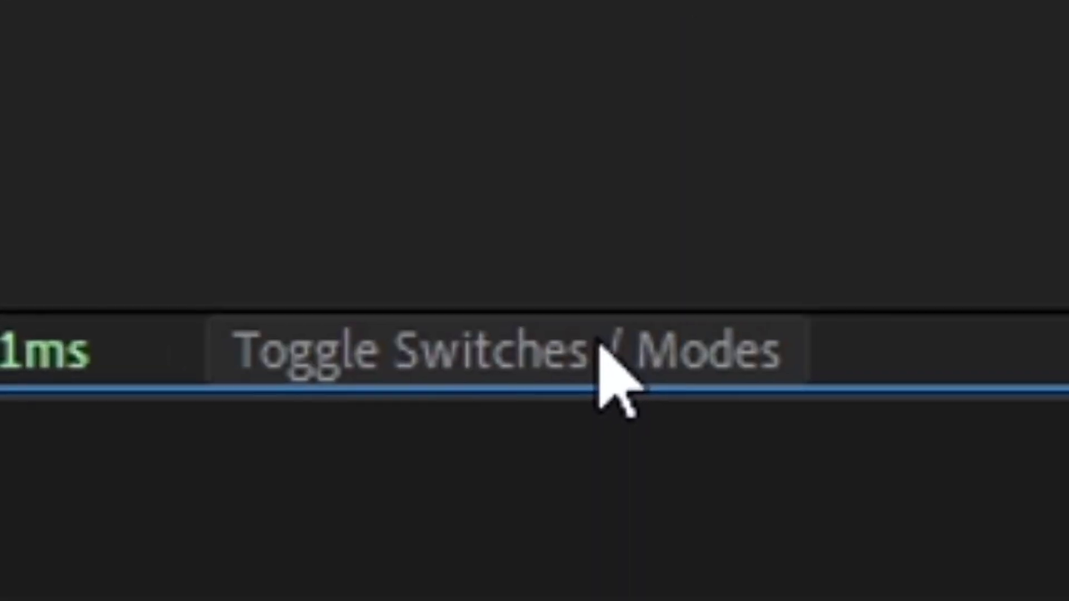
Apply S_Tint to the blue-tinted LED sign layer with a fully saturated green Tint Lights colour
left_click(255, 560)
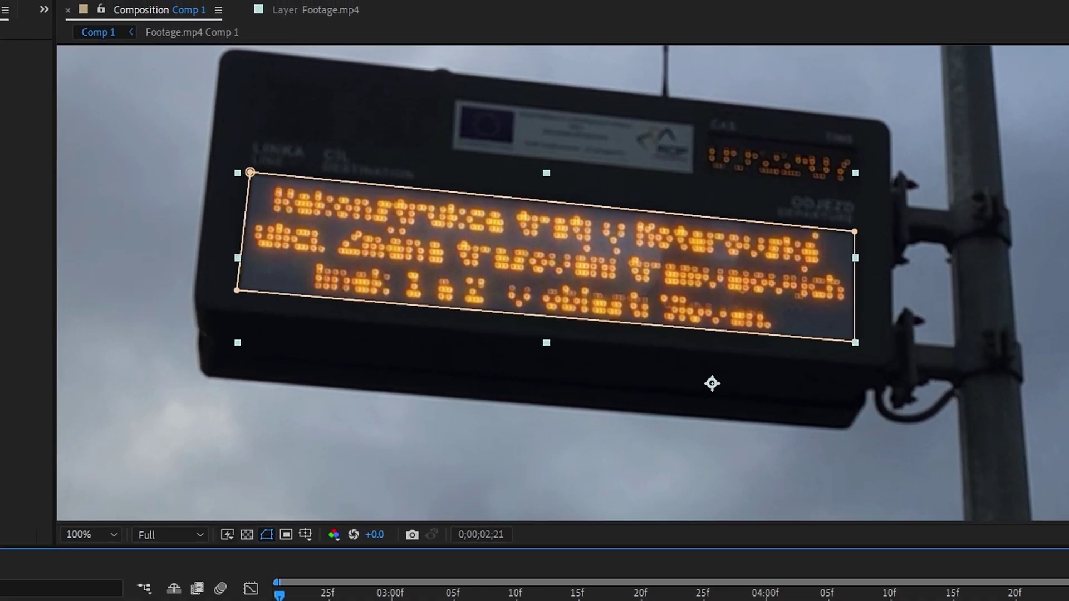
key("F2")
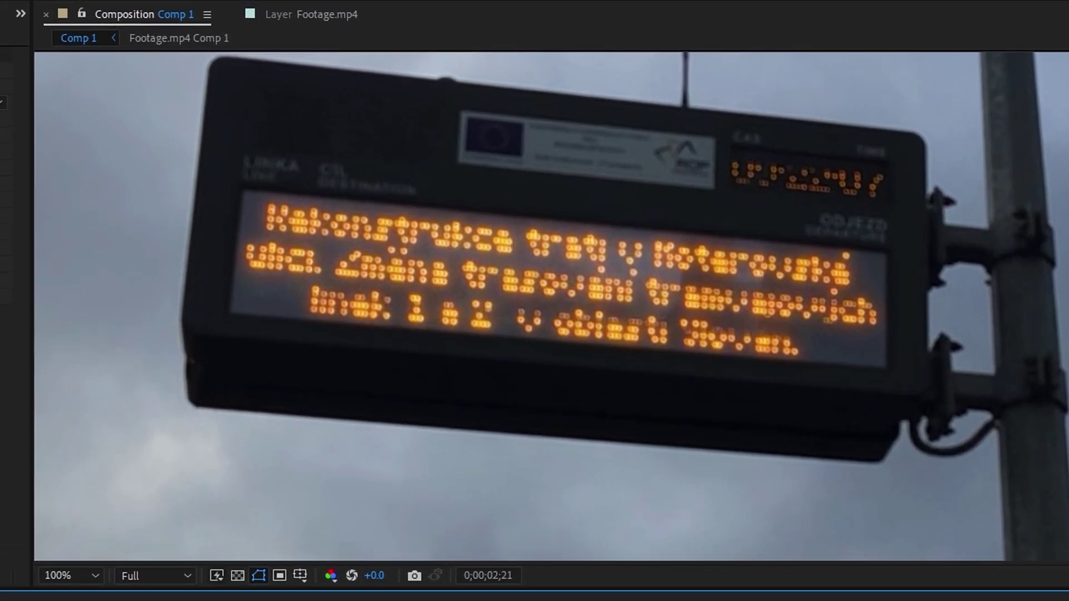
key("ctrl+z")
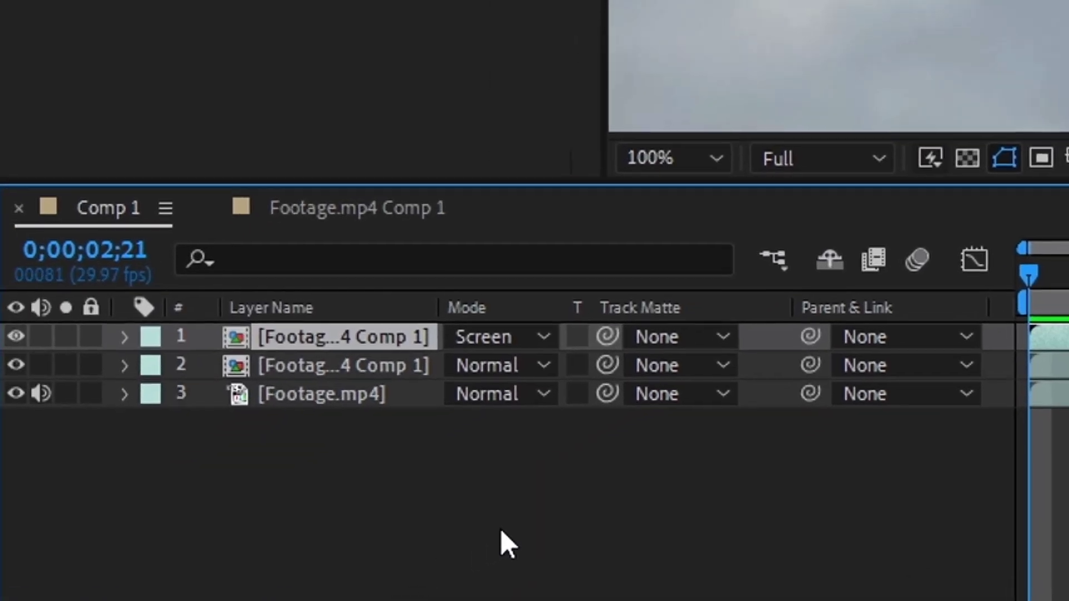
key("ctrl+space")
type("s_tint")
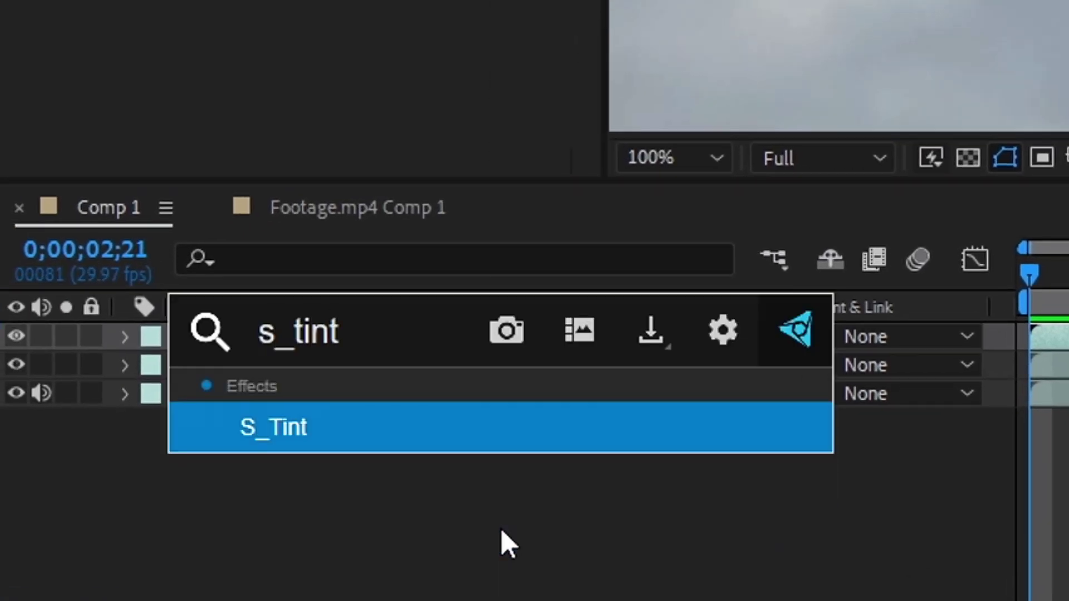
key("Return")
left_click(346, 192)
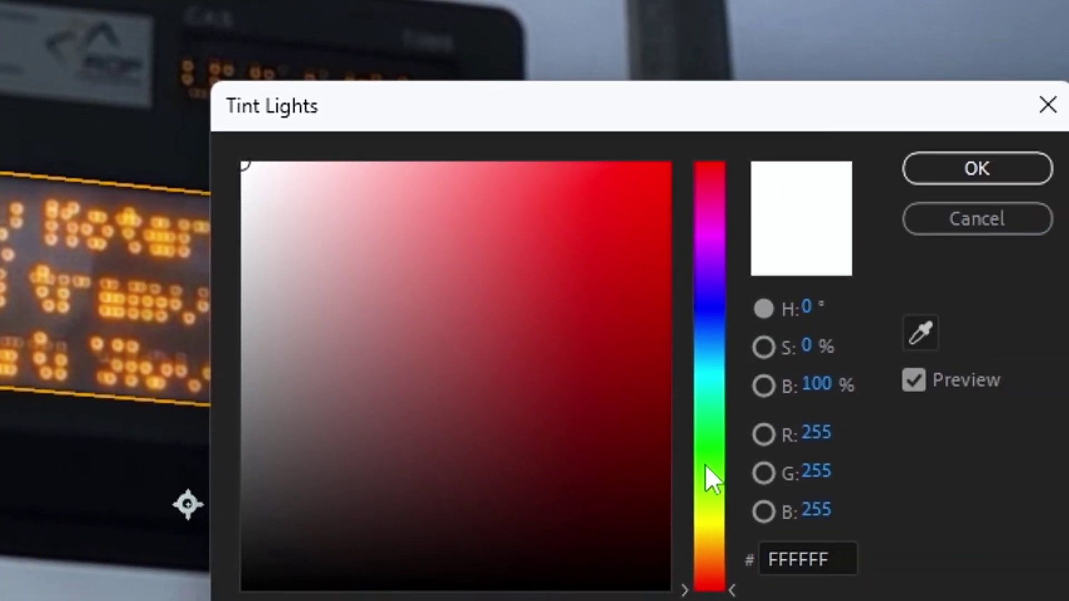
left_click(706, 465)
left_click_drag(641, 188, 671, 162)
left_click(977, 169)
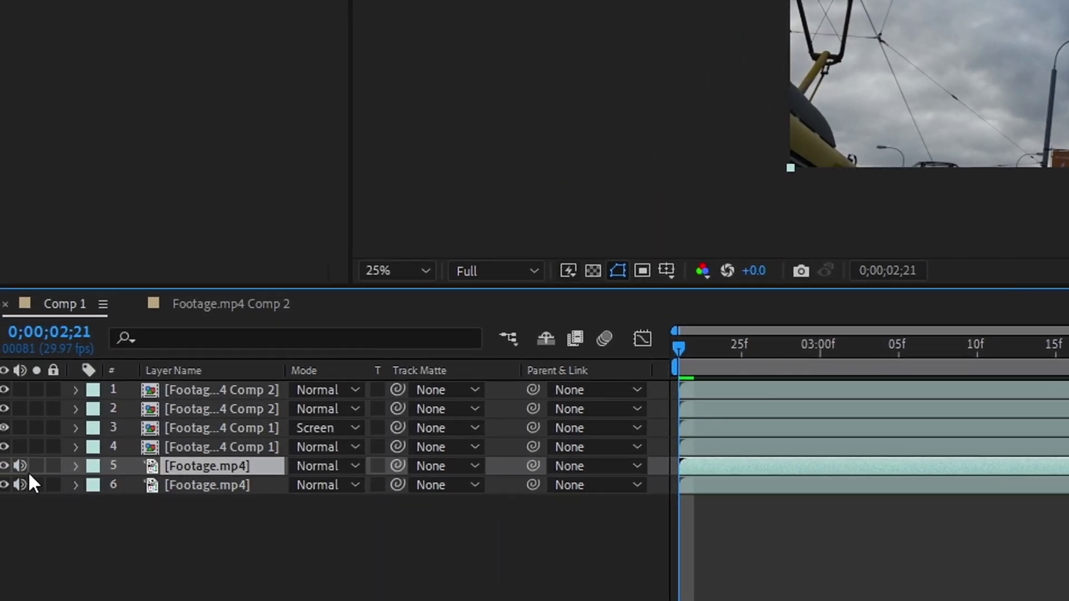
Apply the Depth Scanner effect to the footage through the effect search
key("ctrl+space")
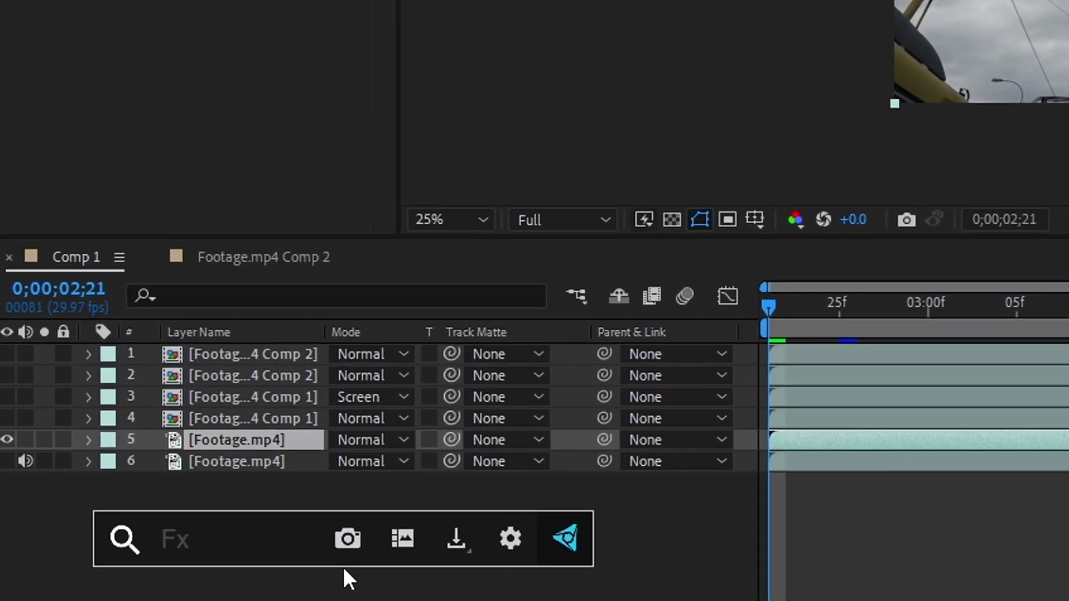
type("depth scanner")
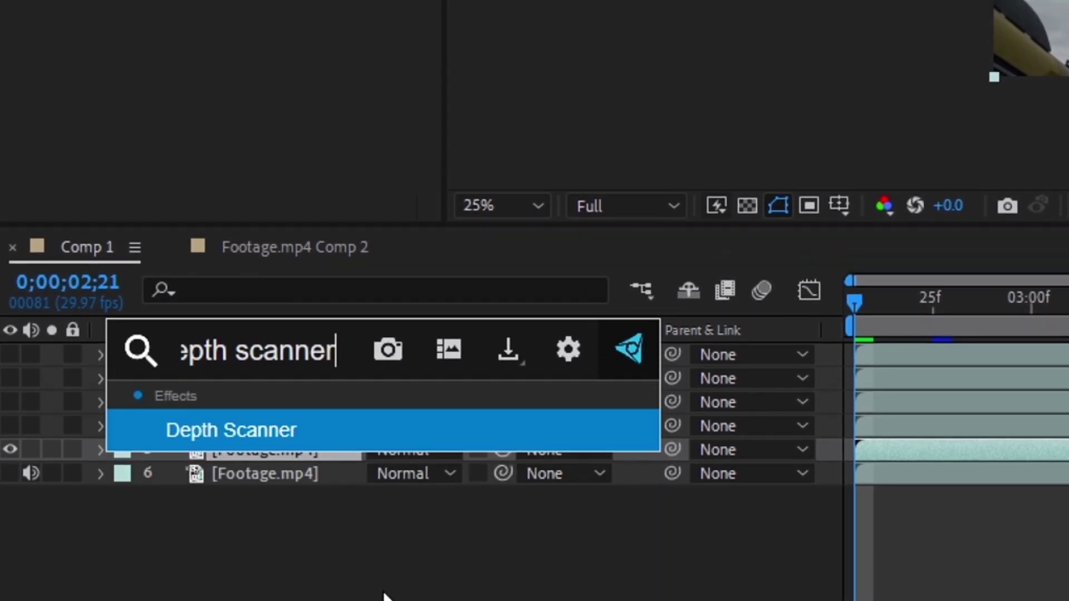
key("Return")
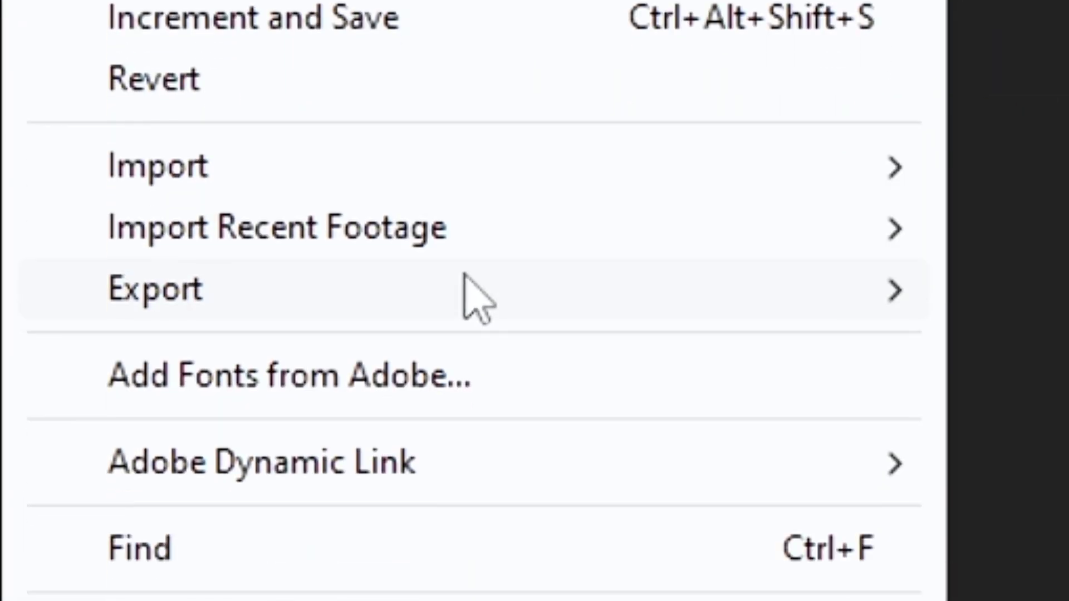
Add Comp 1 to the render queue and check the H.264 output module settings
mouse_move(477, 299)
left_click(269, 325)
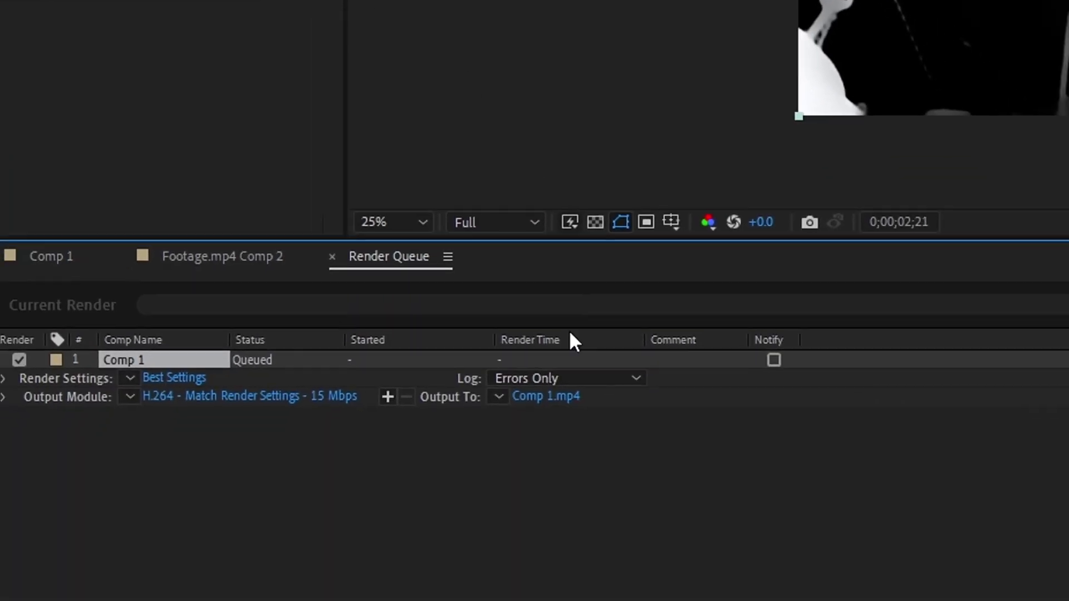
left_click(215, 396)
left_click(519, 7)
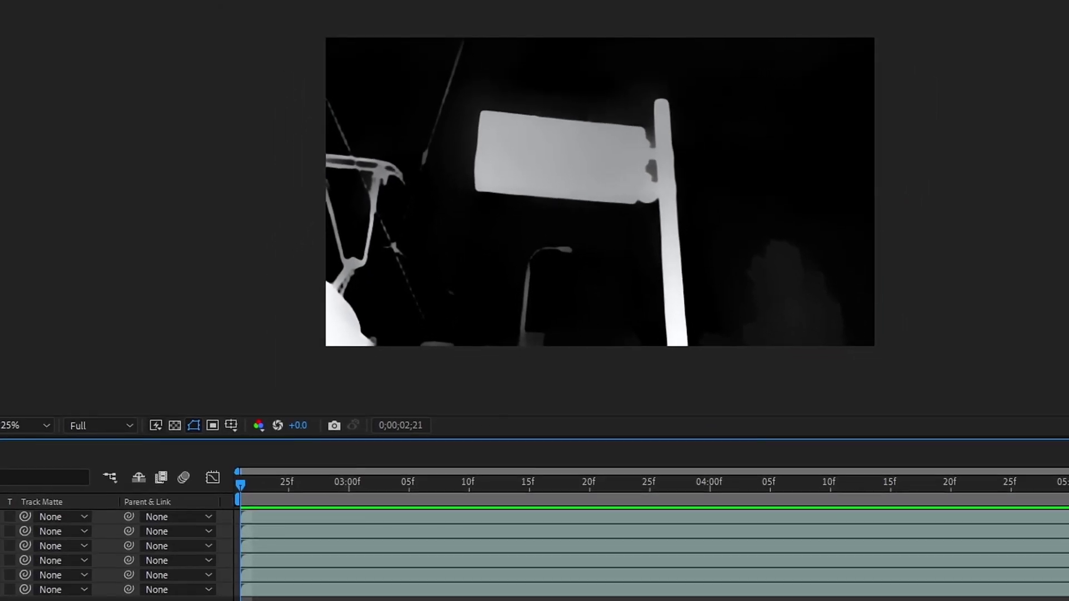
Replace the extra Footage.mp4 layer with the depth-map clip, mask it around the sign and pole, and move it to the bottom
left_click(146, 403)
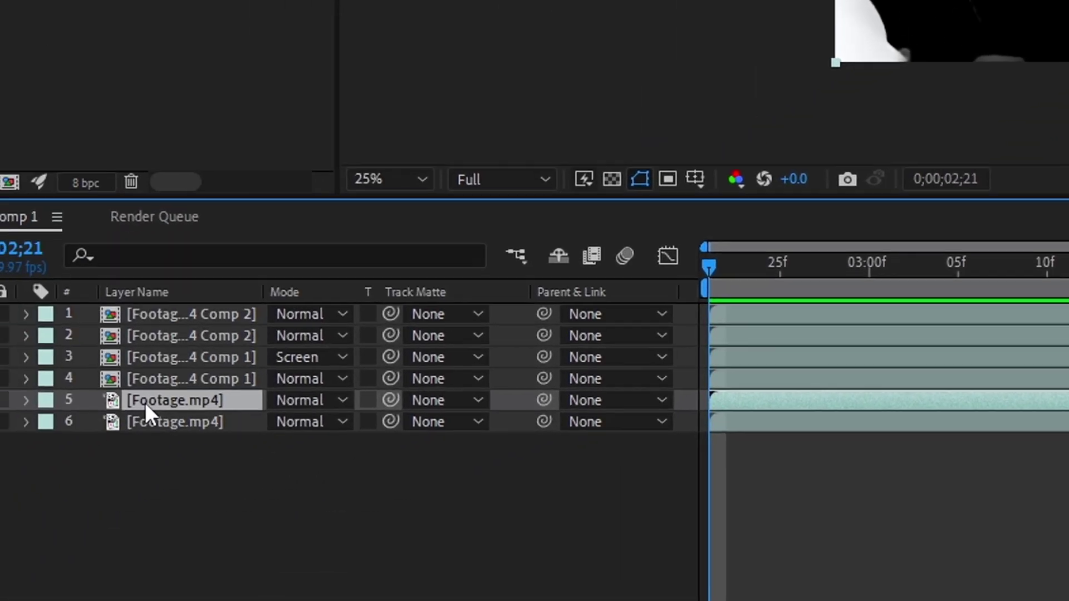
key("Delete")
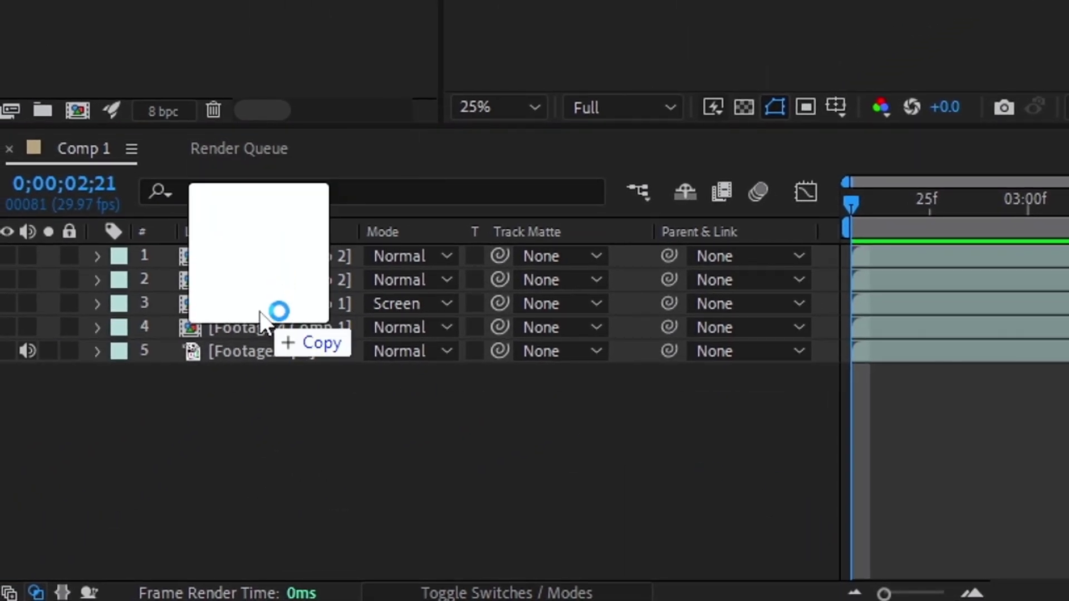
left_click_drag(260, 322, 261, 323)
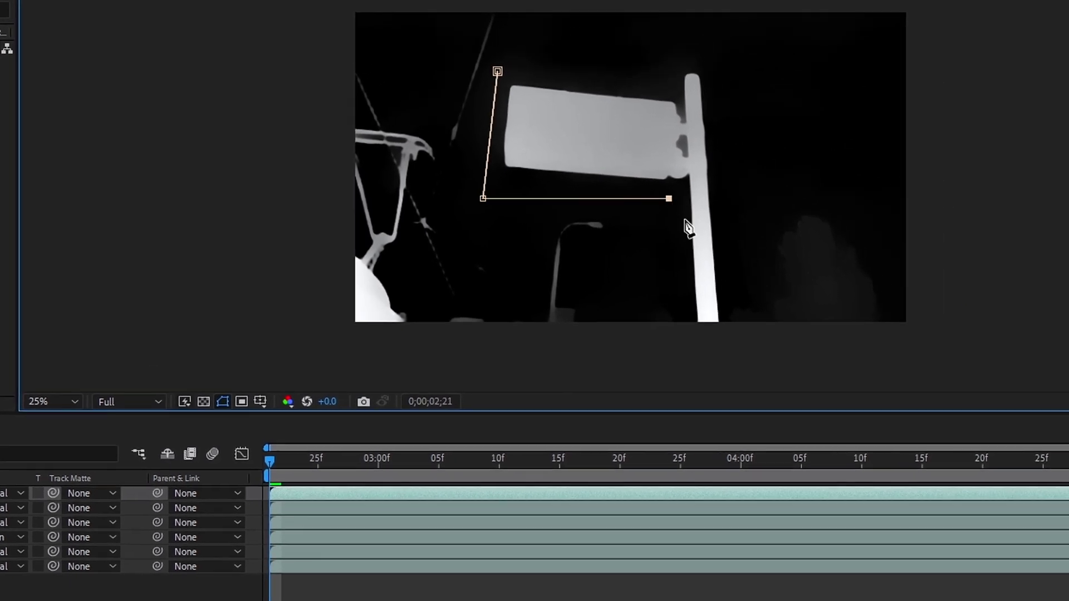
left_click(681, 341)
left_click(750, 336)
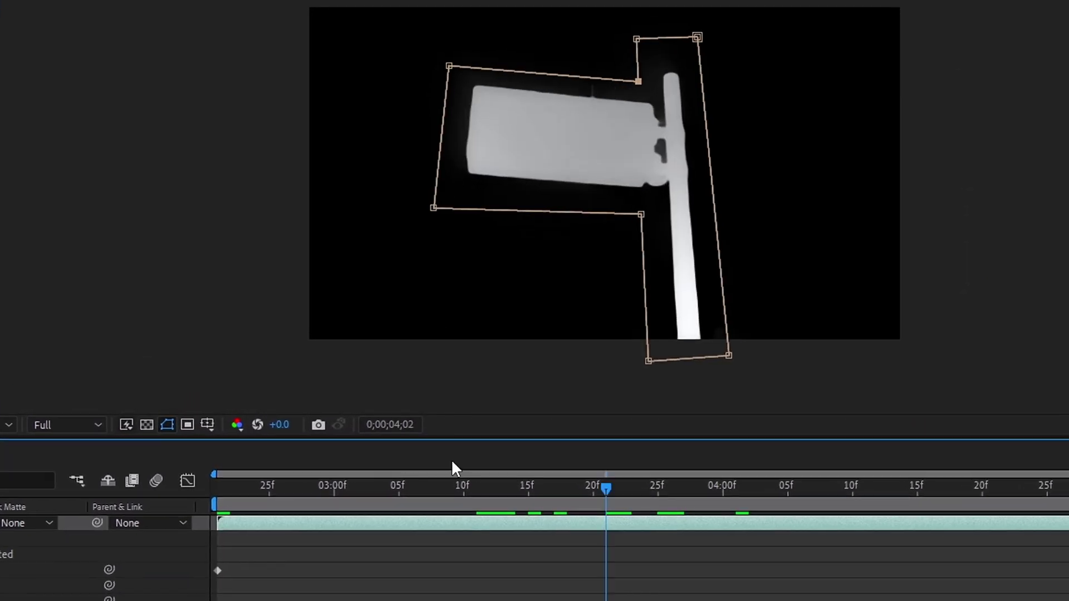
key("space")
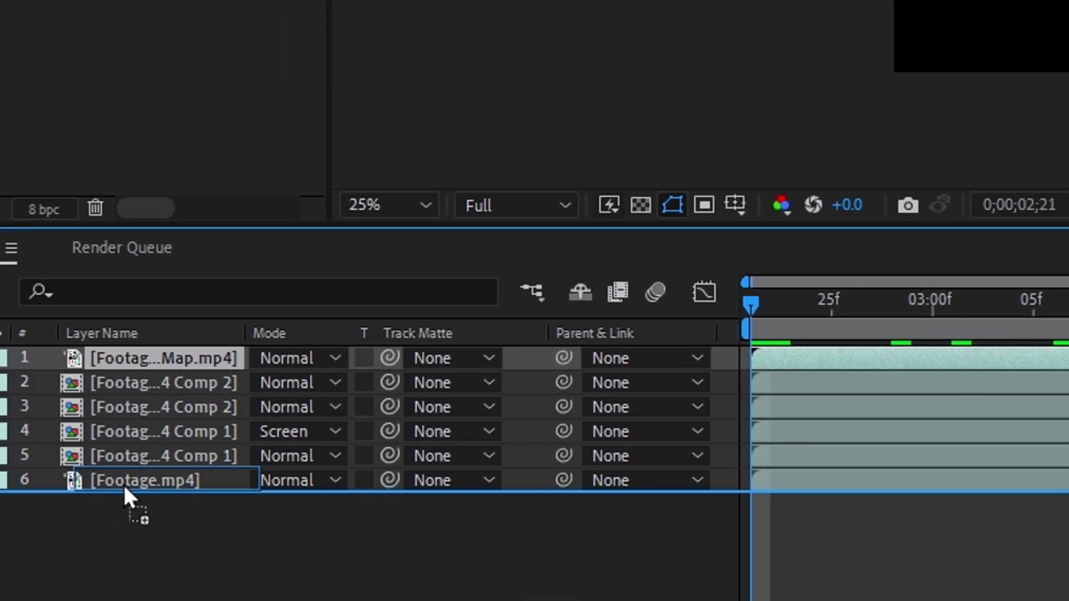
left_click_drag(123, 484, 124, 486)
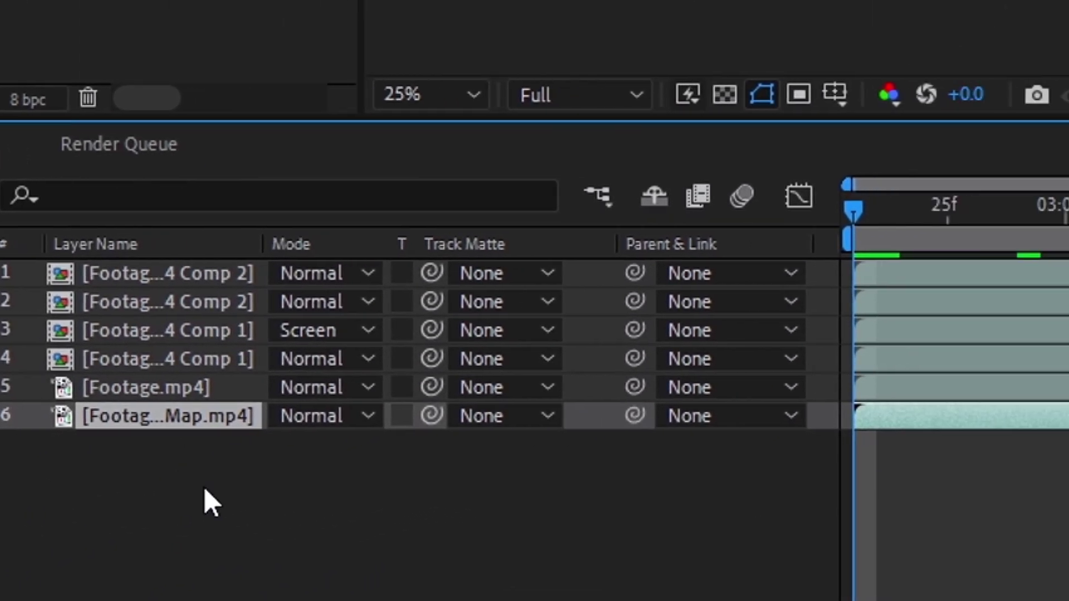
Add a new adjustment layer to Comp 1
right_click(212, 504)
mouse_move(427, 76)
left_click(785, 349)
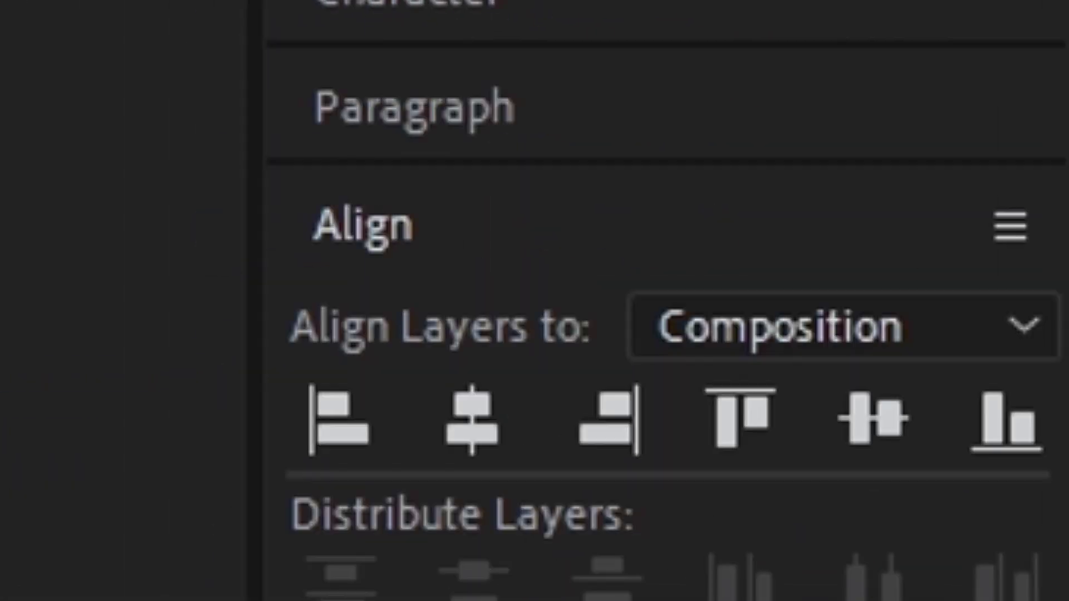
Apply FL Depth Of Field using the Depth Map layer at radius 50, focused on the sign
key("ctrl+d")
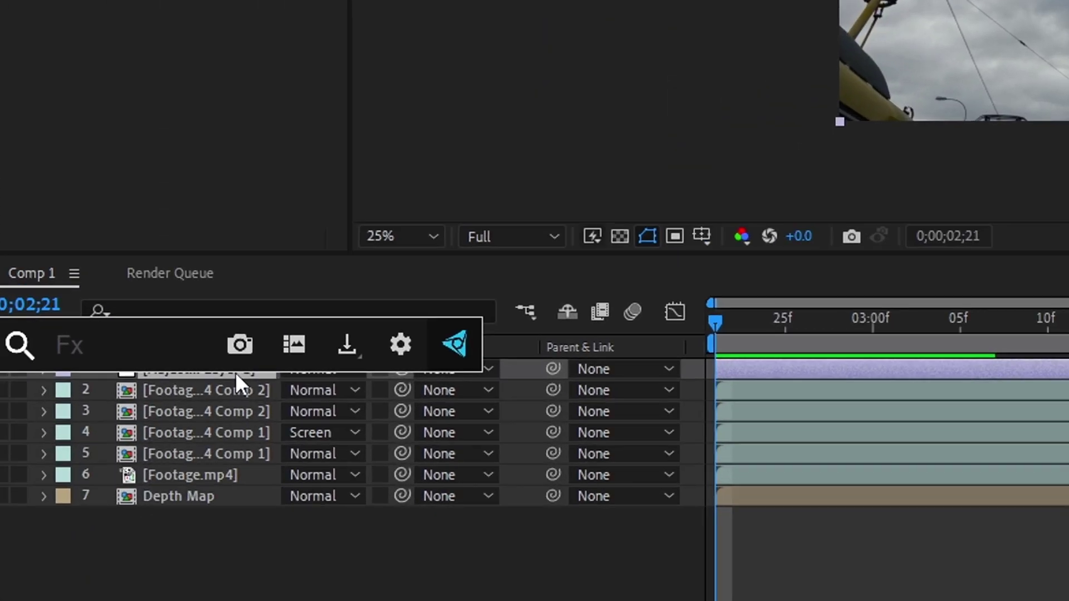
type("fl dep")
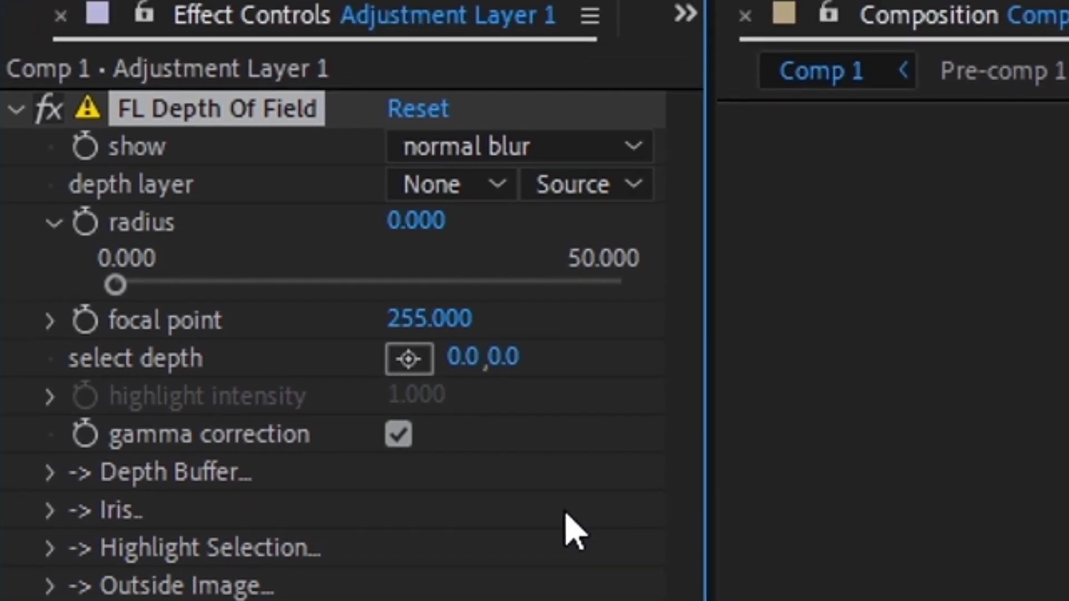
left_click(470, 159)
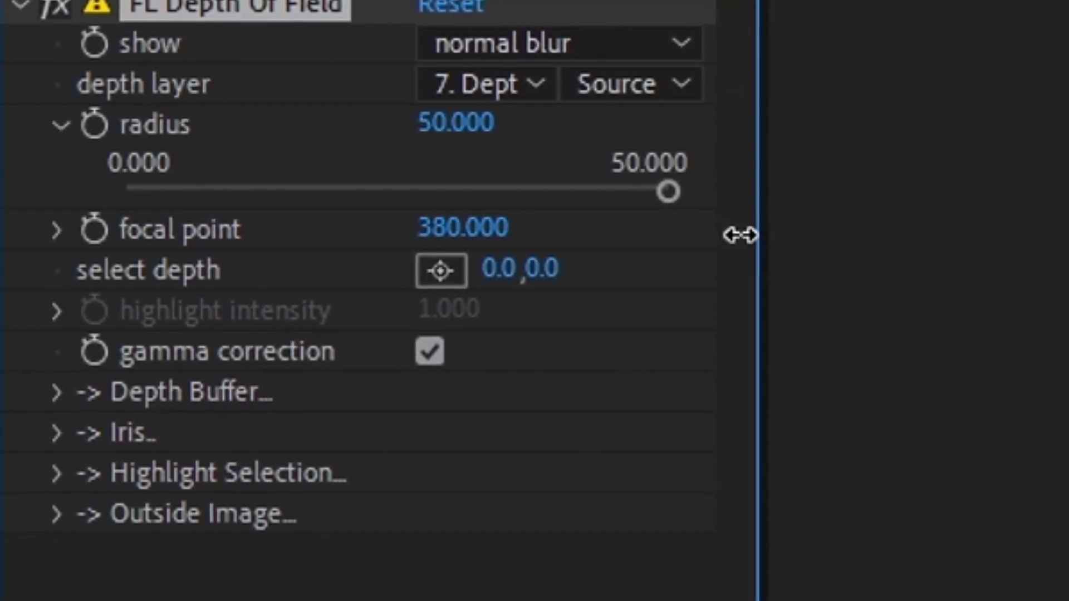
type("5")
left_click(446, 267)
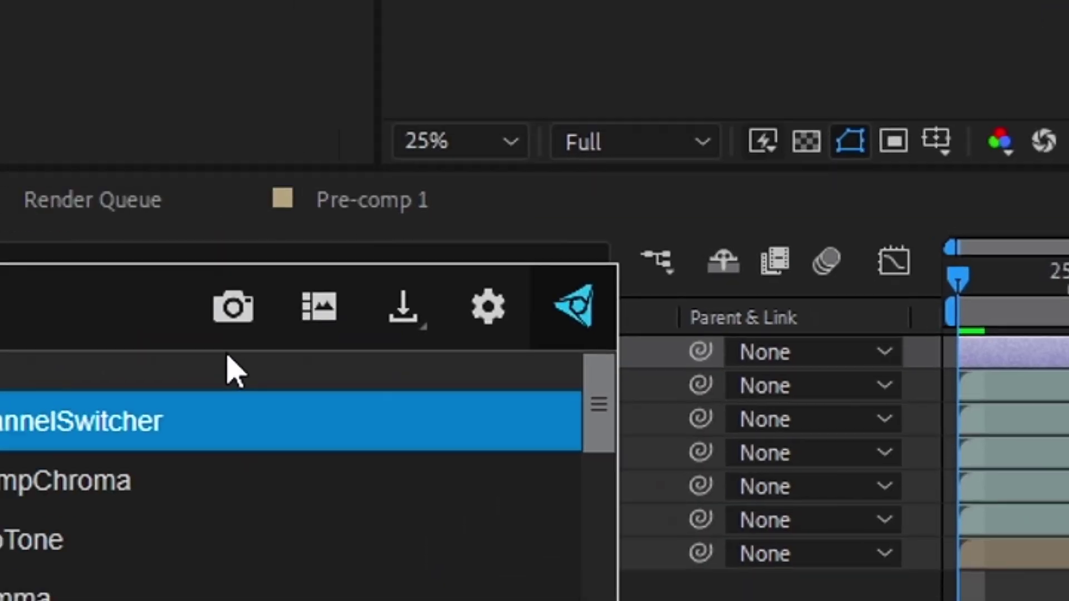
Apply S_Tint above FL Depth Of Field, masked by the inverted Depth Map, Source Saturation 3, Scale Lights 1.3
type("s_tint")
key("Return")
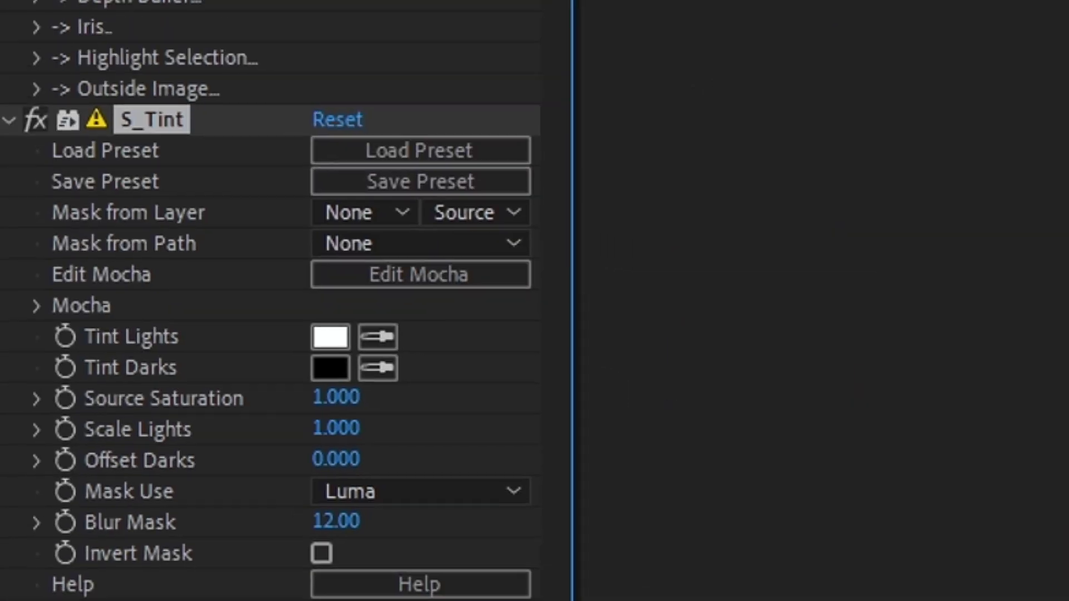
left_click_drag(150, 115, 345, 141)
left_click(346, 140)
left_click(409, 443)
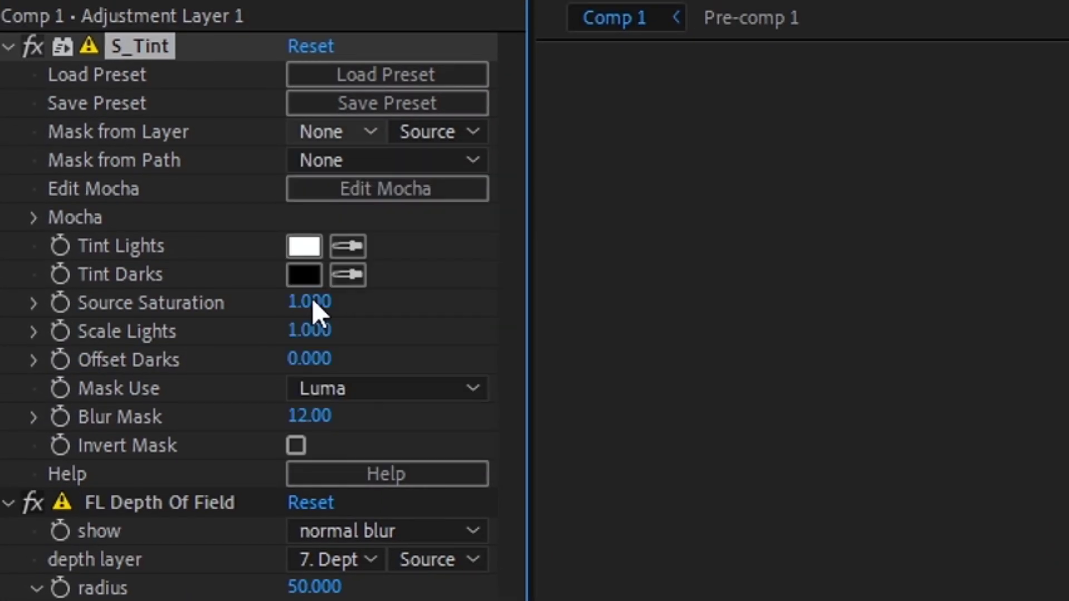
left_click_drag(310, 301, 357, 334)
left_click(352, 332)
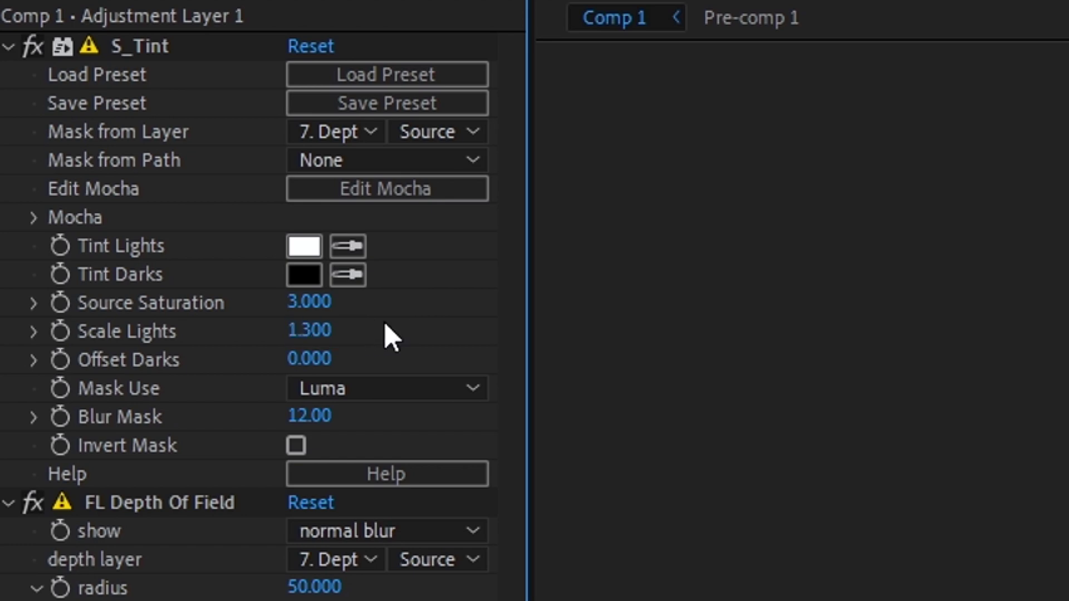
left_click(296, 446)
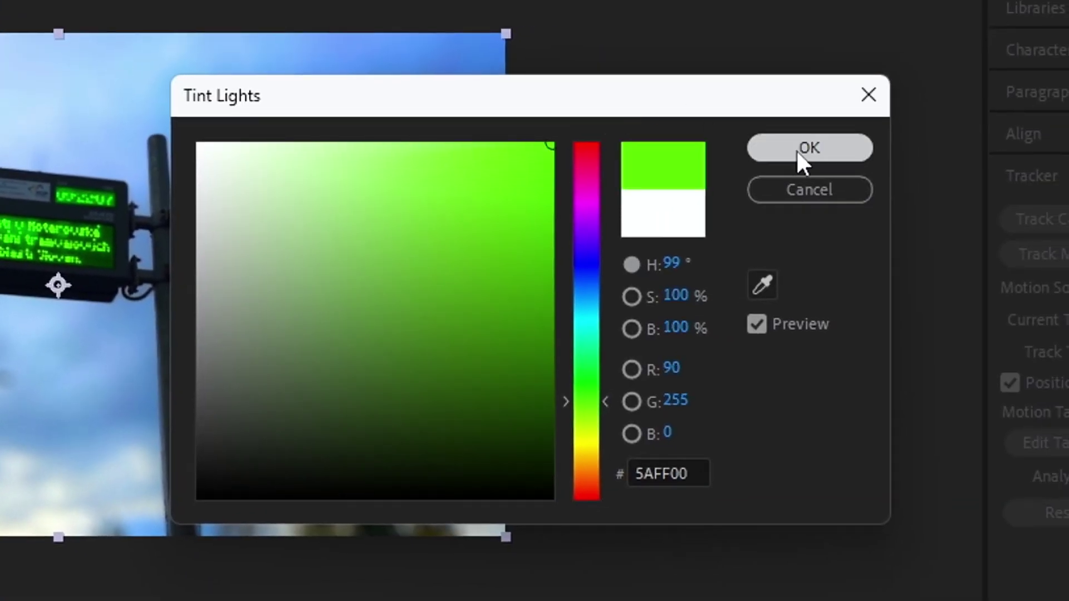
Shift the S_Tint Tint Lights colour toward yellow
left_click(808, 148)
left_click(591, 450)
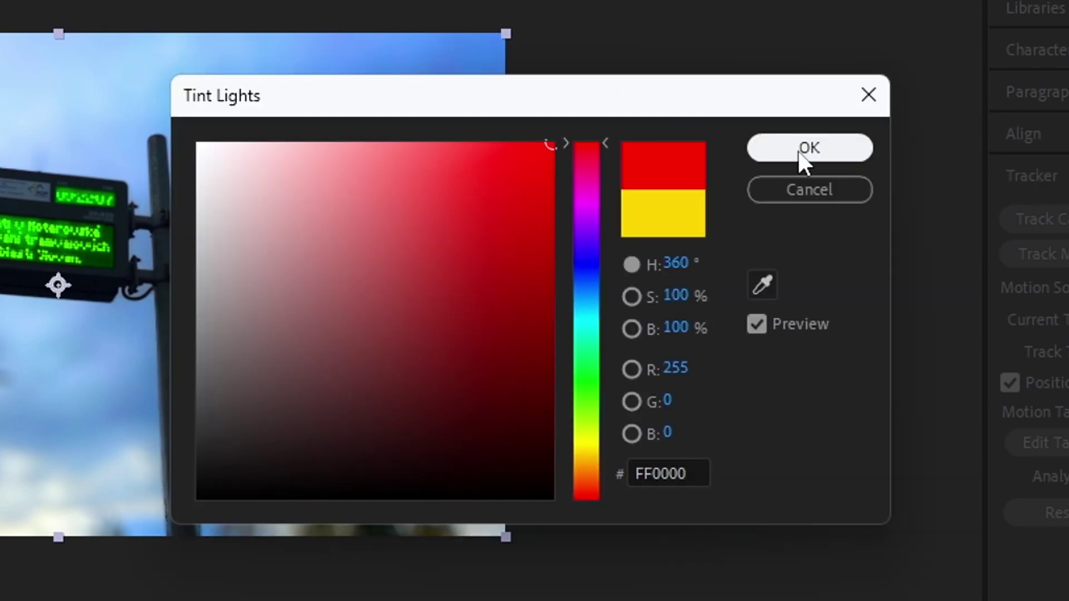
left_click(800, 150)
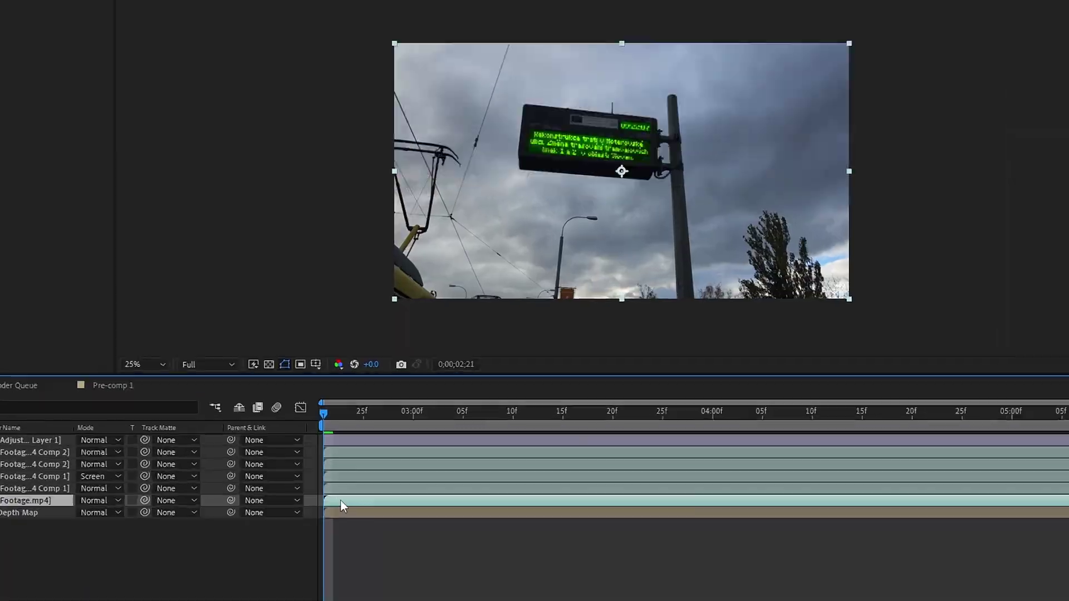
Start a motion track on the footage layer and position Track Point 1 near the sign
right_click(341, 500)
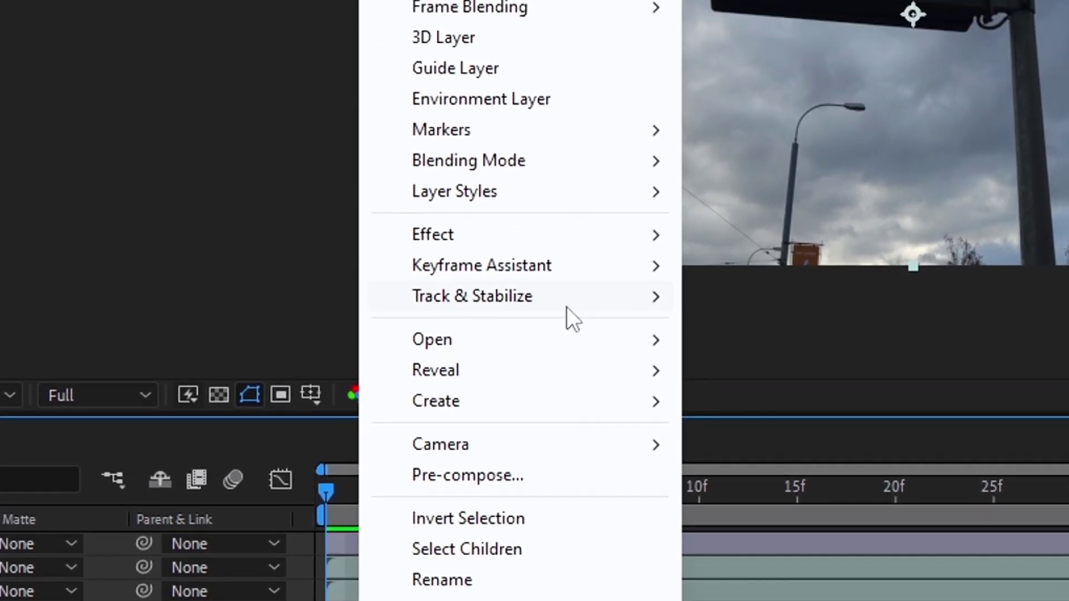
mouse_move(559, 228)
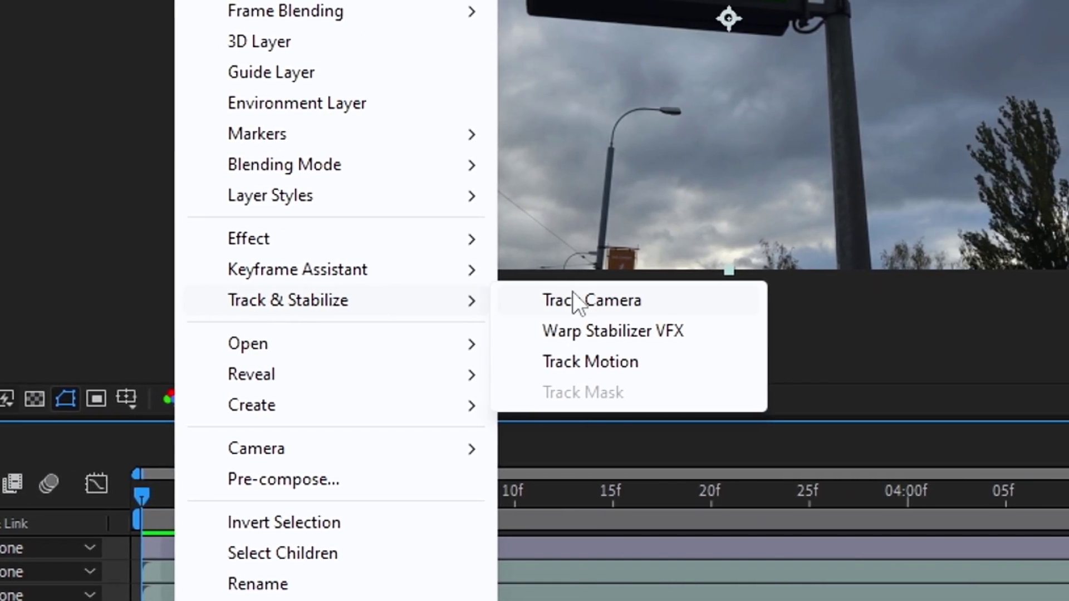
left_click(580, 372)
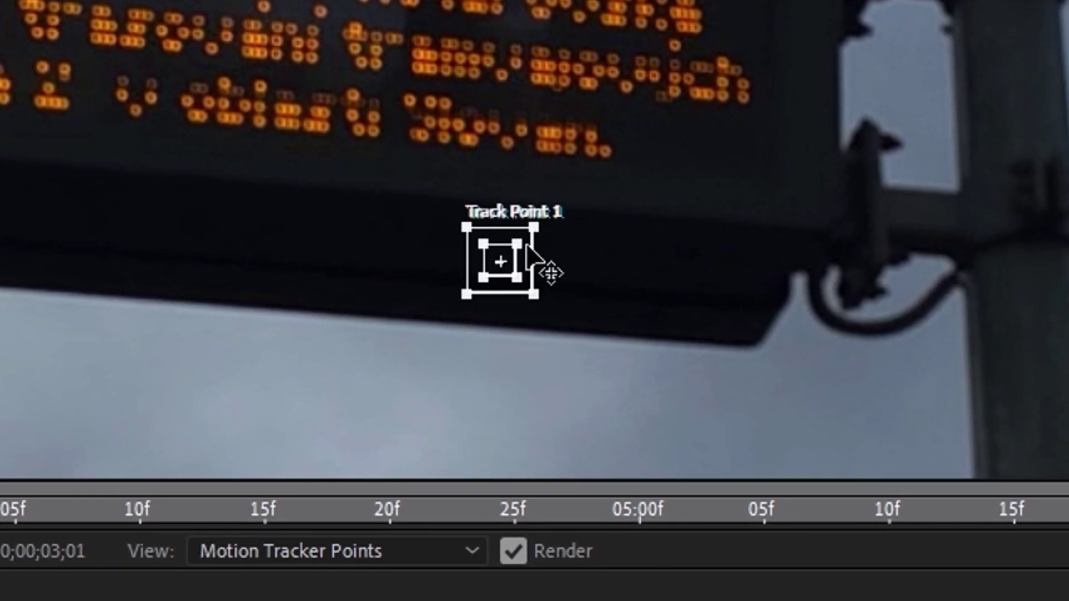
left_click_drag(846, 380, 158, 225)
left_click_drag(524, 214, 419, 257)
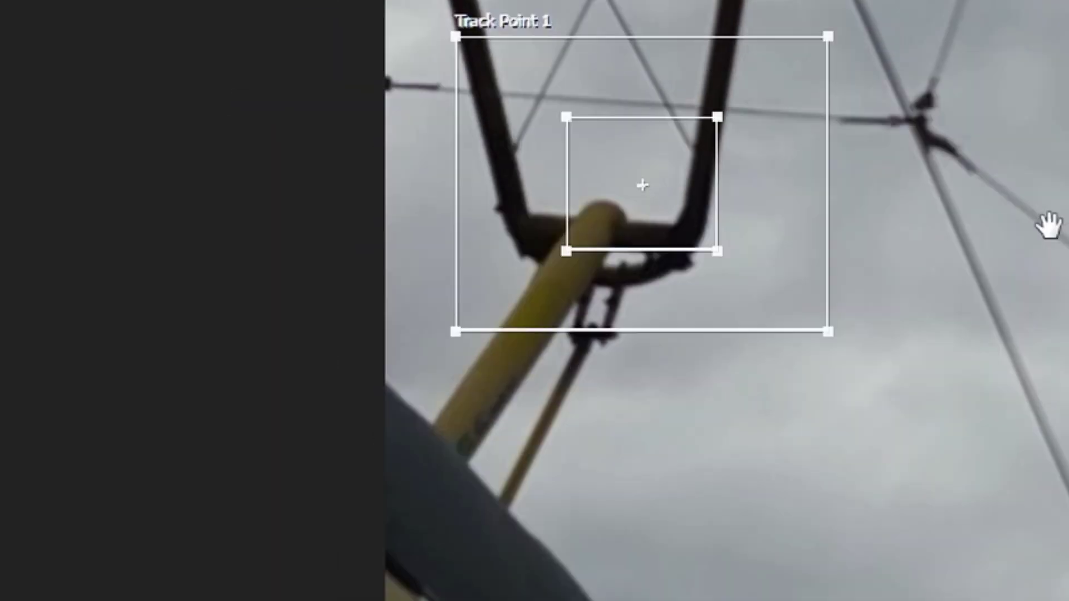
Place Track Point 1 on the trolley pole joint, enlarge its feature box, and analyze forward
left_click_drag(776, 266, 726, 383)
left_click_drag(638, 350, 709, 425)
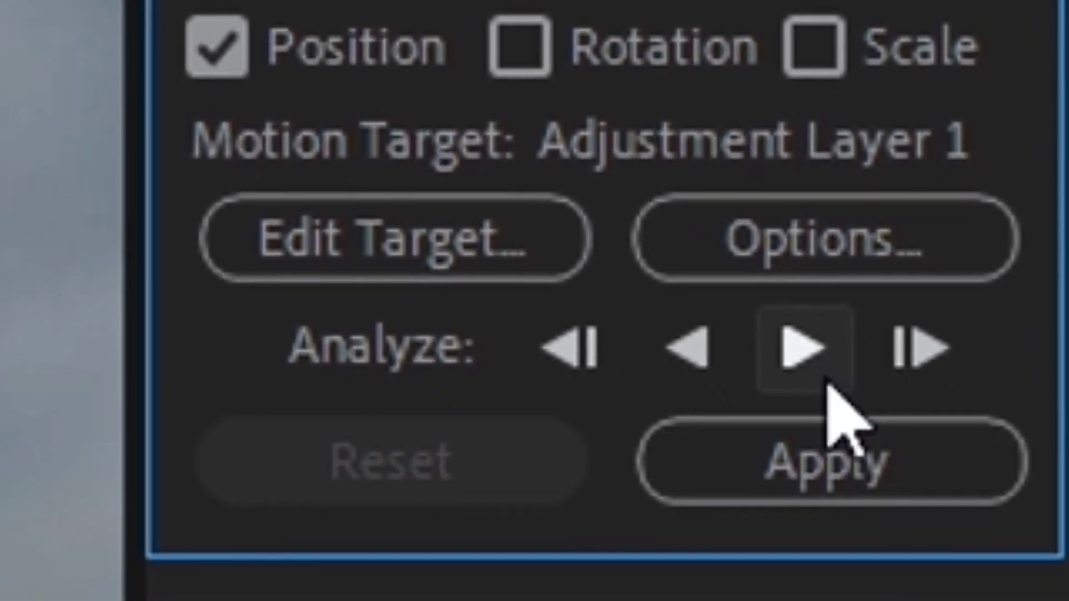
left_click(828, 384)
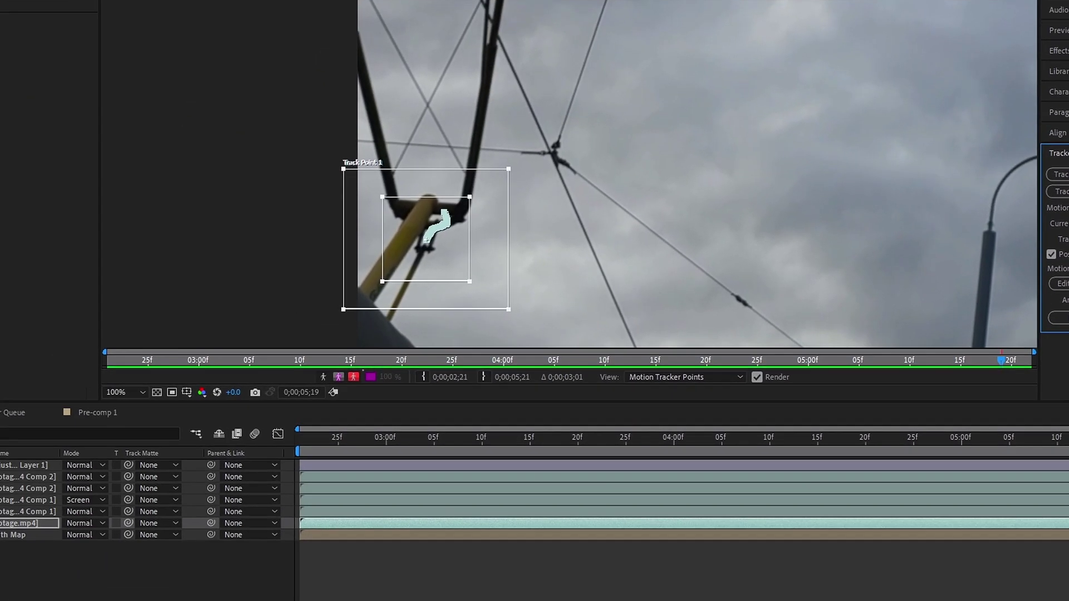
key("Page_Up")
key("Page_Up")
key("Page_Up")
key("Page_Up")
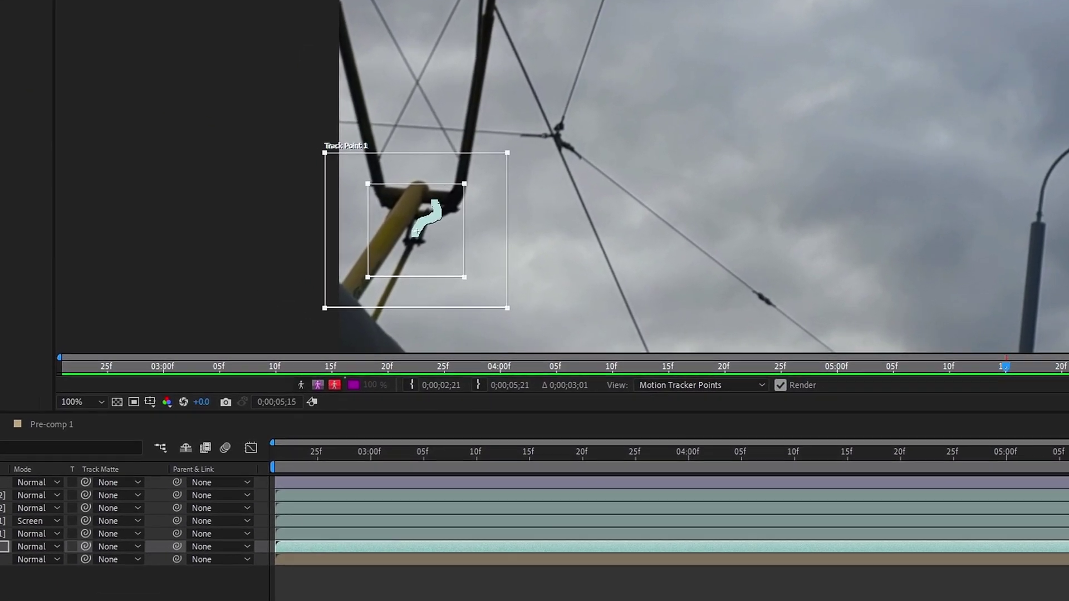
right_click(176, 474)
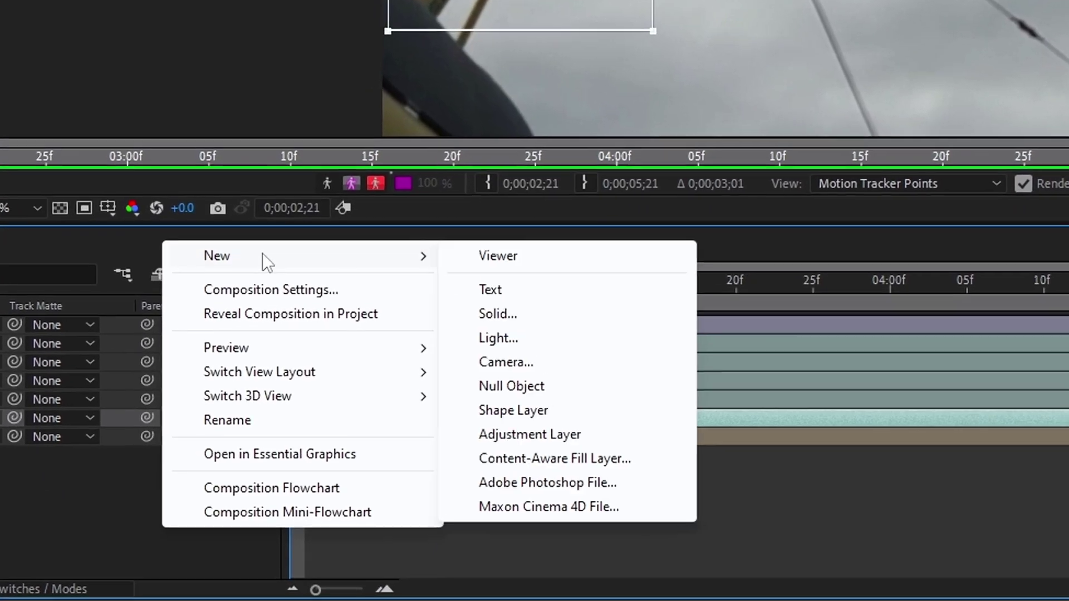
Type the TRAM №4 title and apply the tracked motion to its layer
key("Escape")
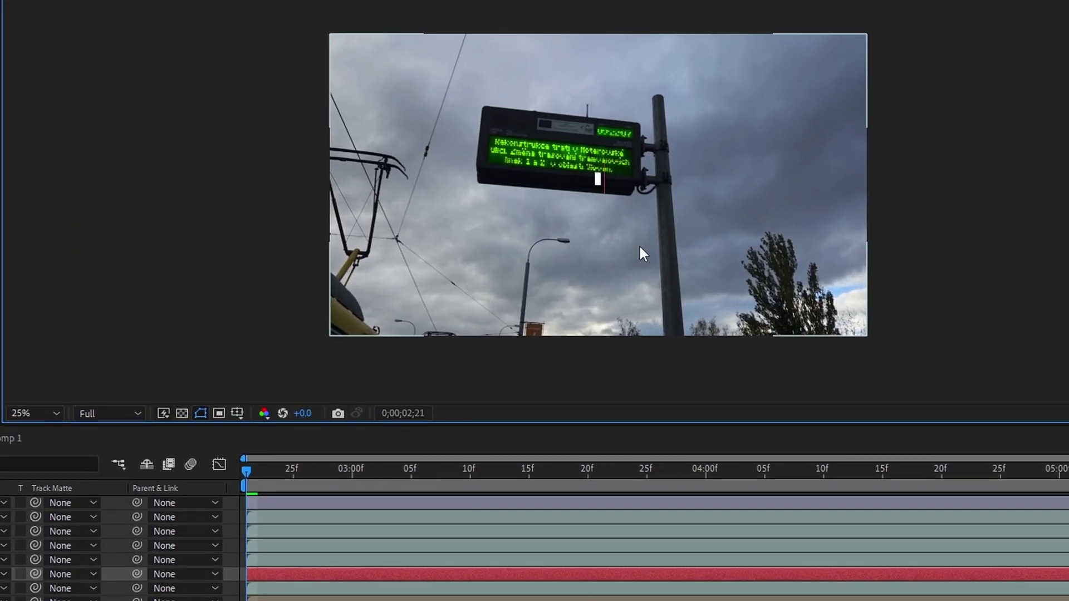
type("RAM №4")
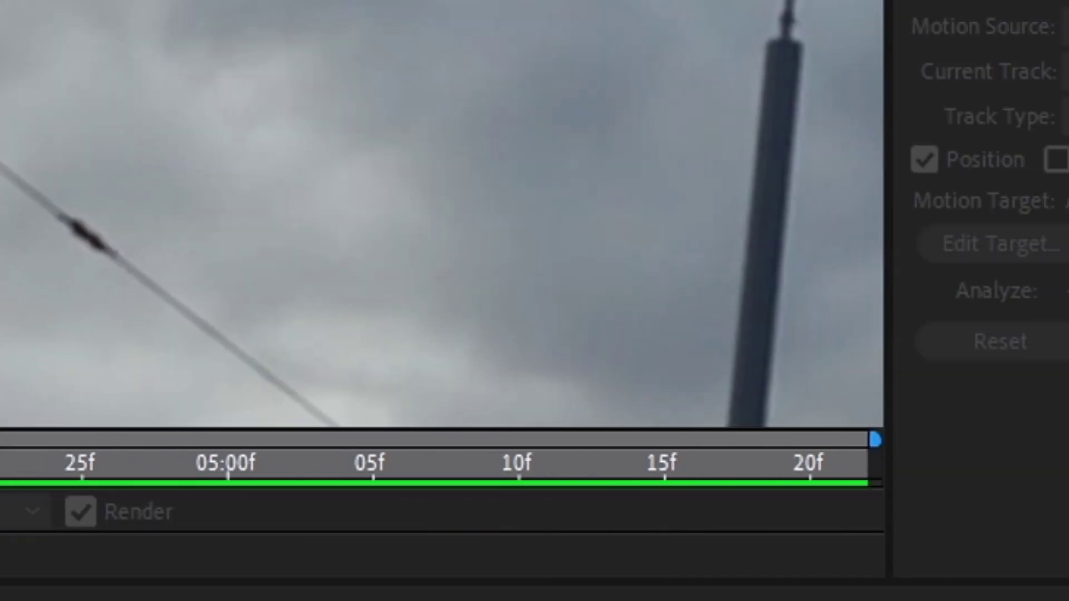
left_click(1068, 407)
left_click(429, 306)
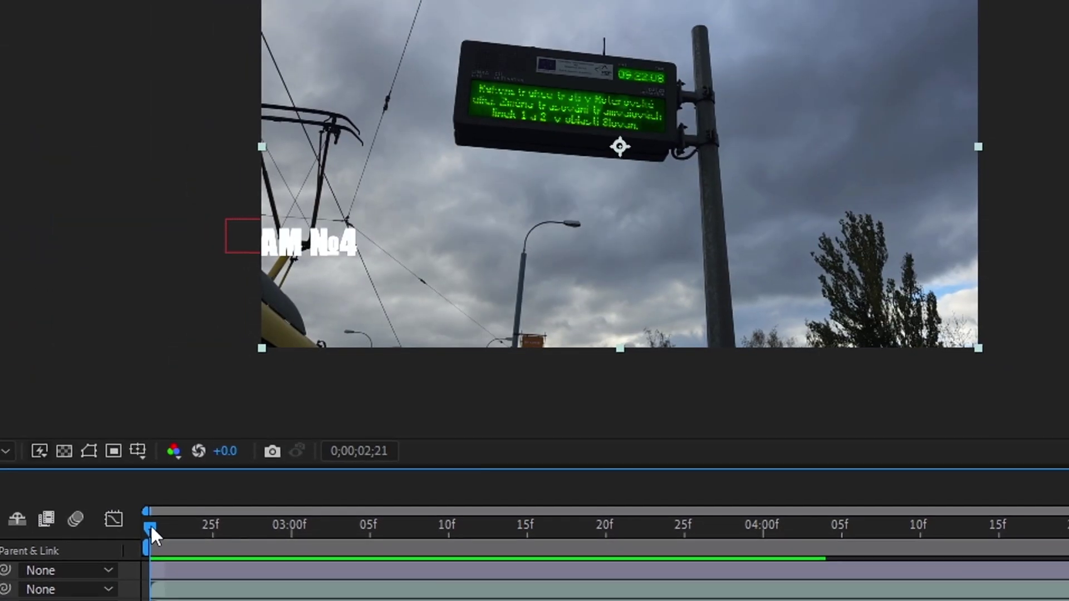
left_click_drag(310, 534, 777, 534)
Offset the TRAM №4 anchor point so the text sits beside the pole
left_click(99, 362)
left_click_drag(616, 346, 294, 380)
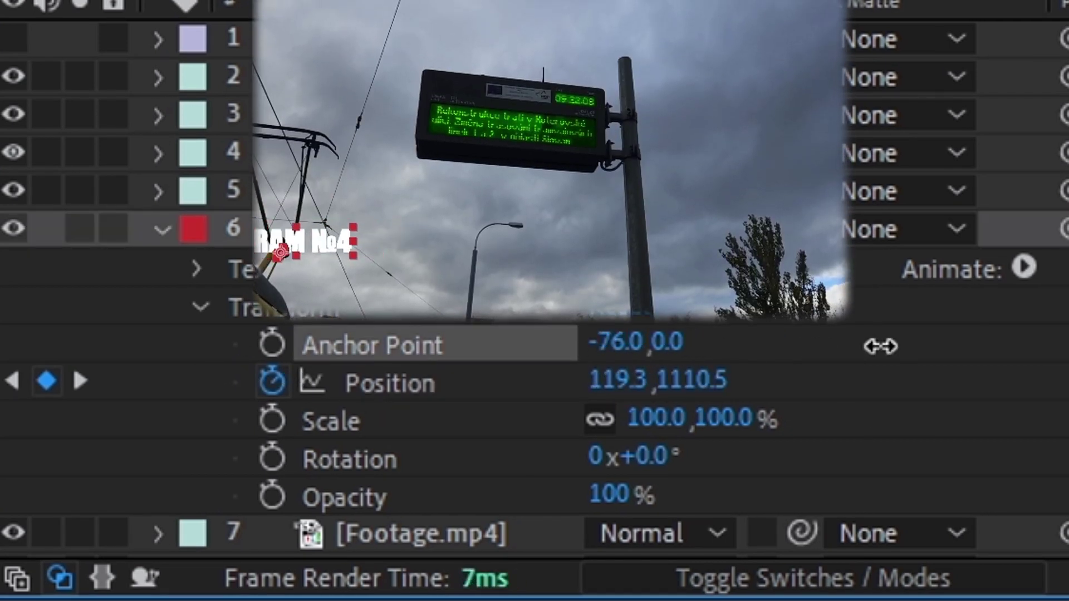
left_click_drag(880, 346, 580, 362)
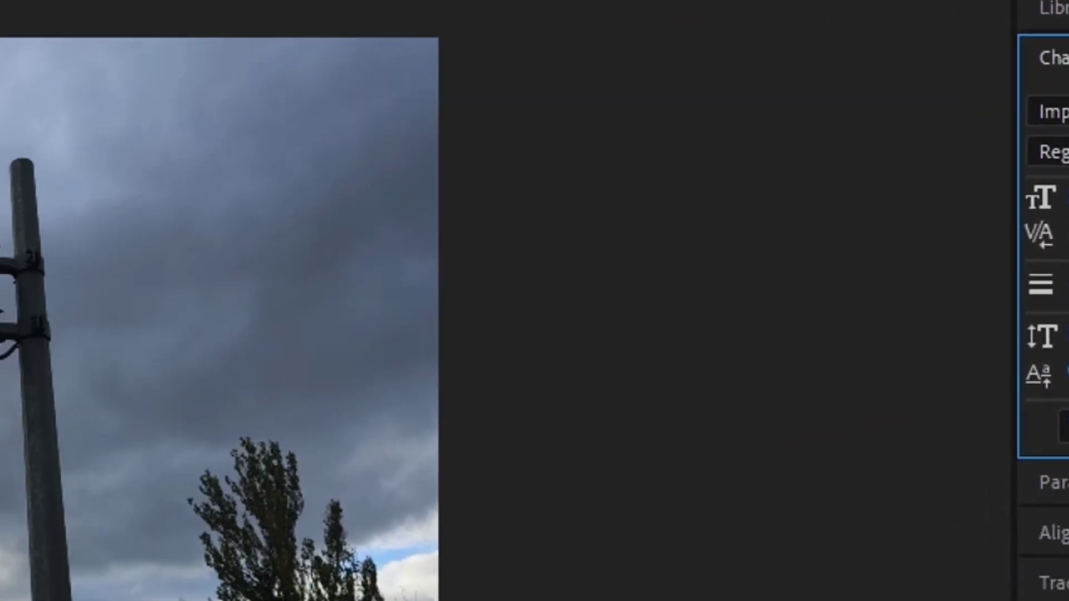
Set the TRAM №4 text fill colour to yellow FFC600
left_click(1009, 222)
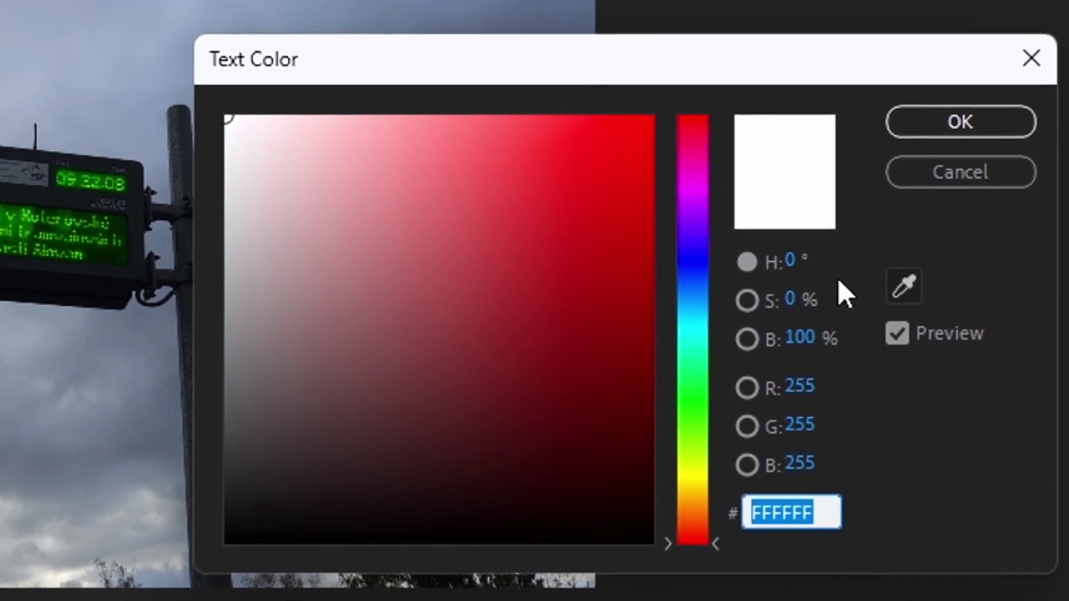
left_click(693, 487)
left_click(654, 116)
left_click(960, 122)
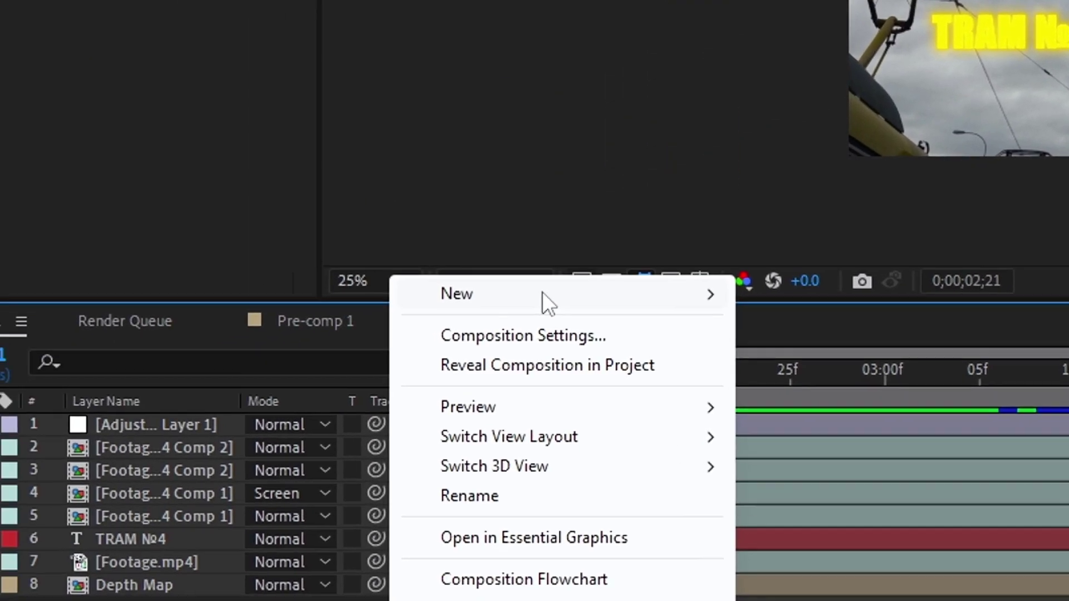
Apply BCC Fast Lens Blur to the adjustment layer with Sharp quality and adjust its Iris shape
key("Escape")
key("ctrl+space")
type("fast")
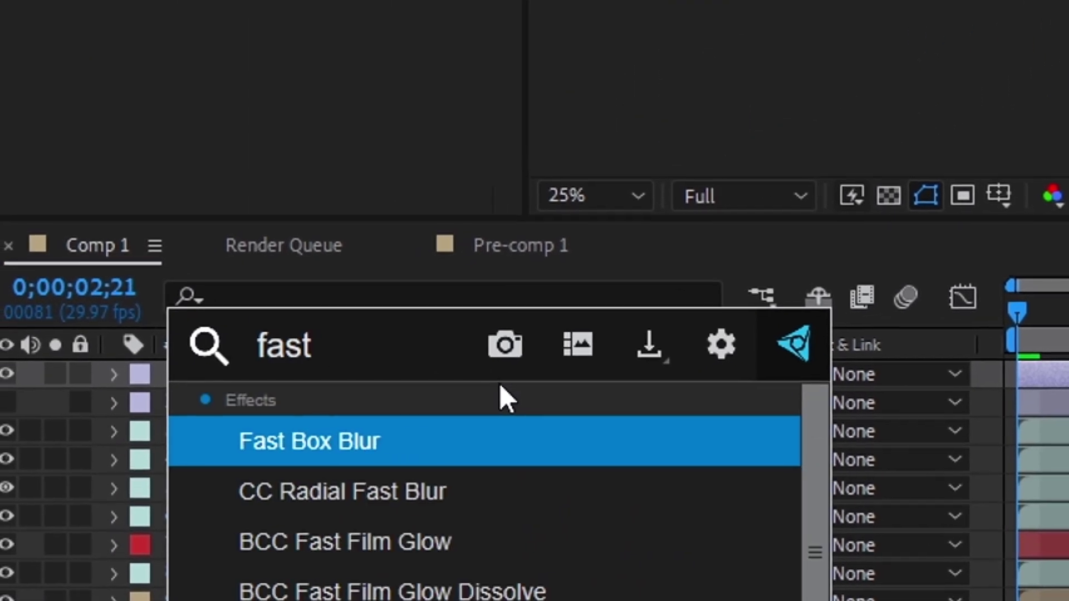
key("Return")
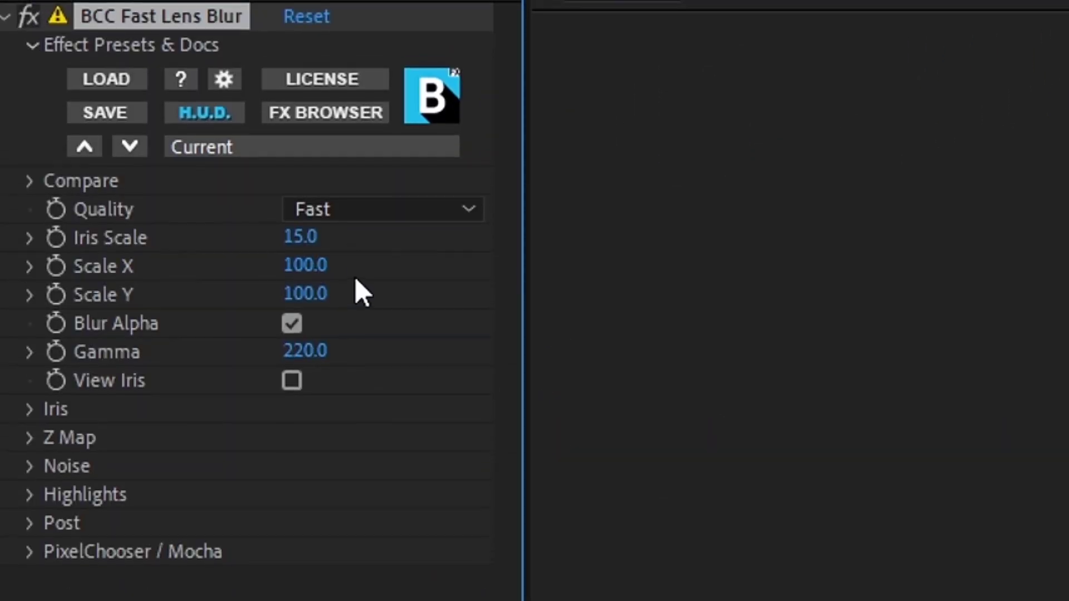
left_click(354, 186)
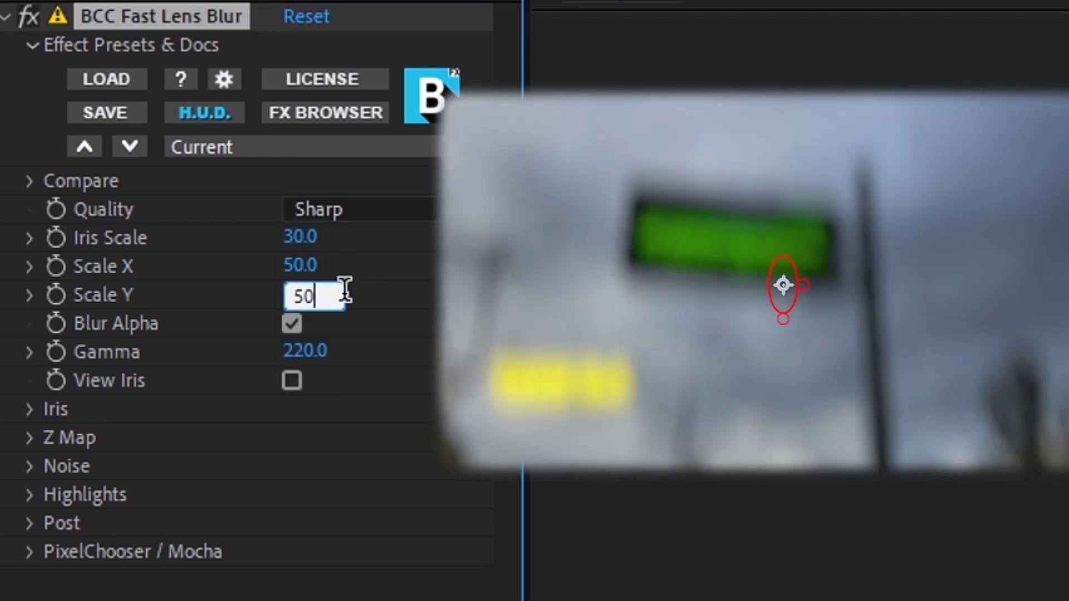
left_click(29, 410)
left_click(350, 440)
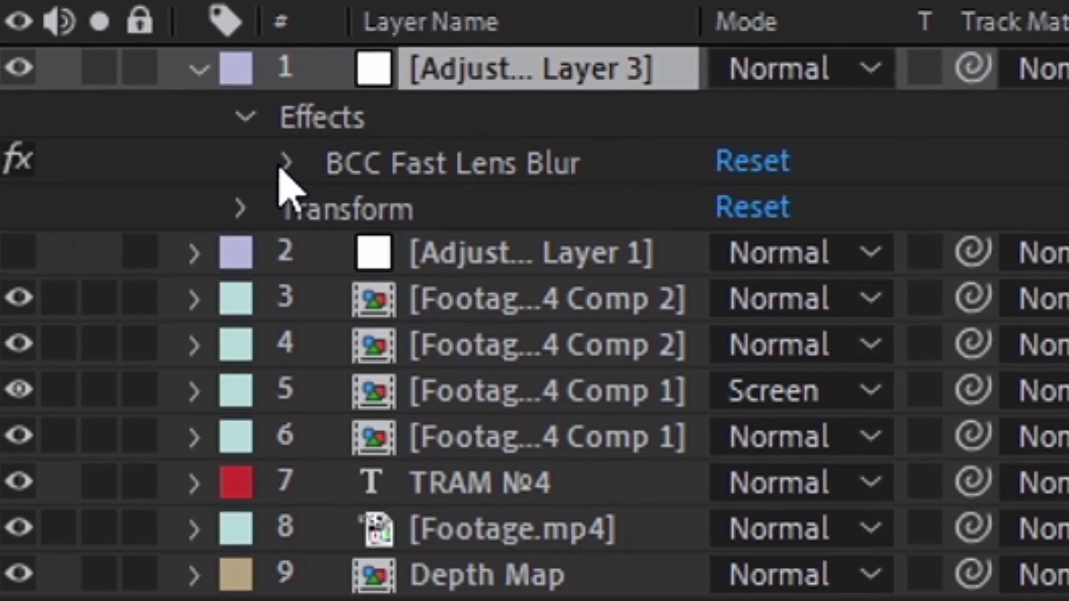
Keyframe Iris Scale down from 30 to 0 at 04;05 and Easy Ease both keyframes
left_click(285, 164)
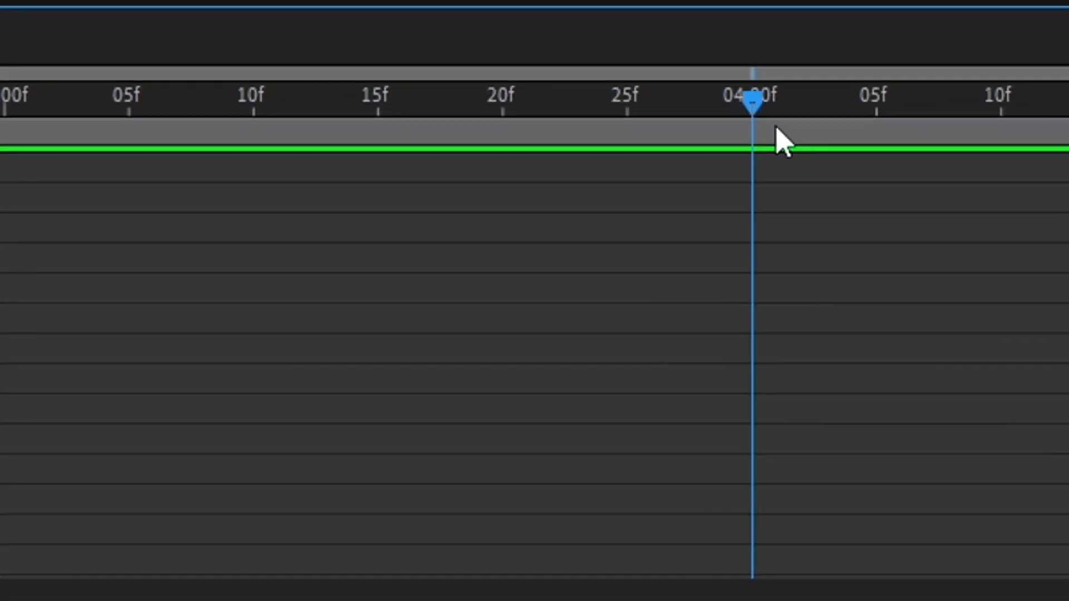
left_click_drag(775, 136, 686, 159)
left_click(733, 149)
type("0")
key("Return")
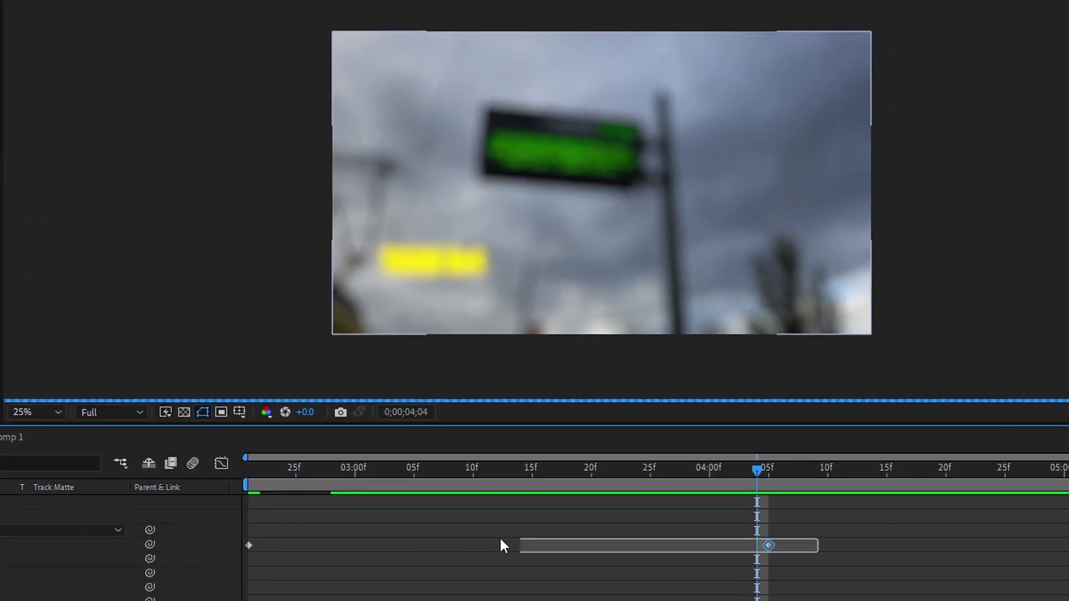
left_click_drag(501, 540, 247, 546)
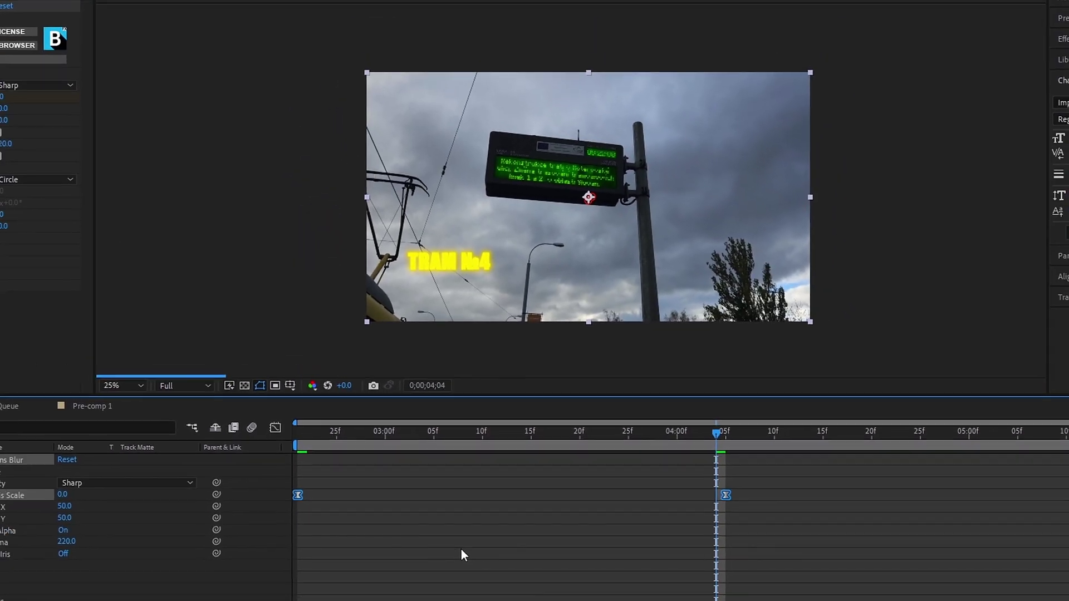
key("F9")
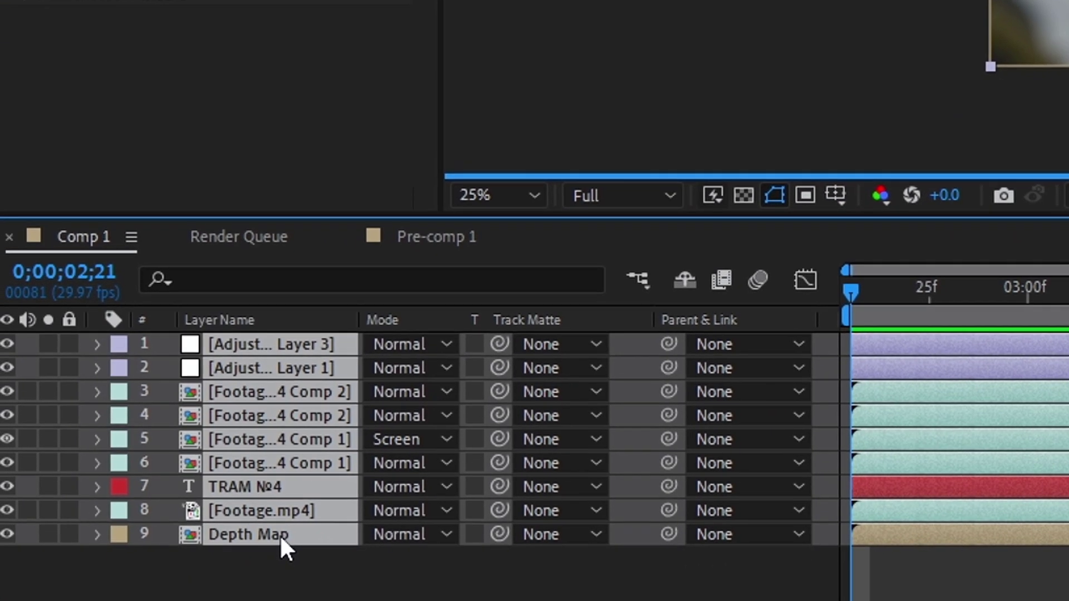
Pre-compose all the selected layers into Pre-comp 2
right_click(279, 537)
key("Escape")
key("ctrl+shift+c")
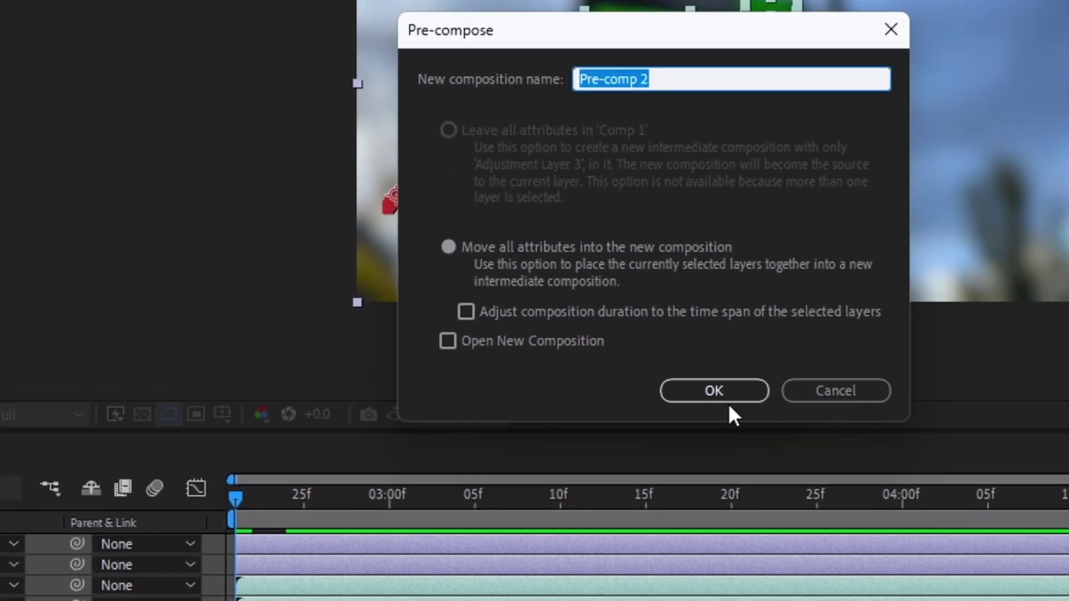
left_click(718, 390)
Keyframe Pre-comp 2's Scale zooming from 100% to 120%, then preview the zoom
left_click(24, 277)
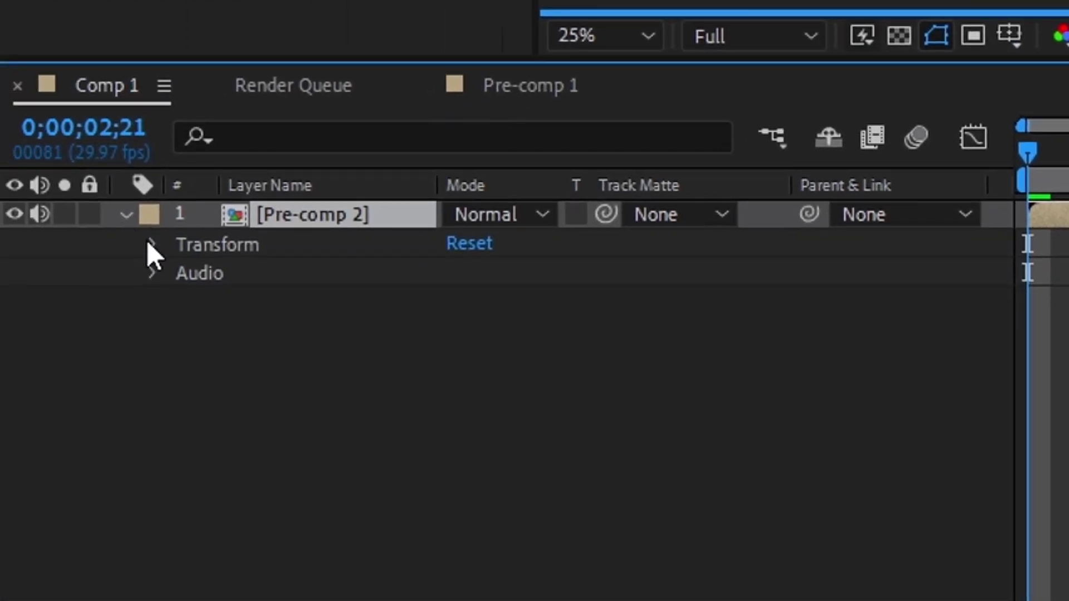
left_click(210, 331)
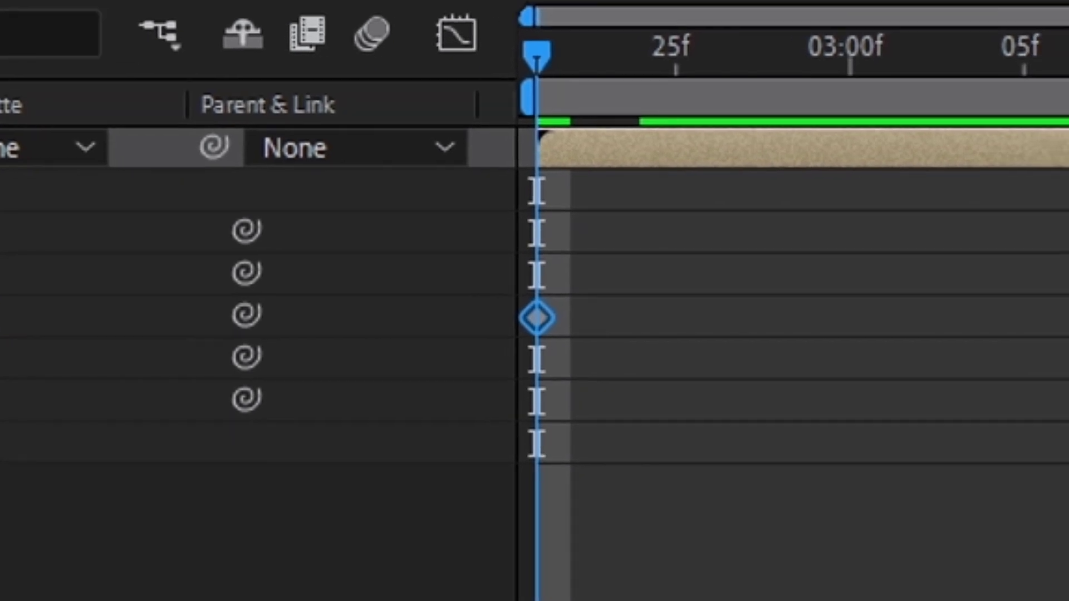
key("space")
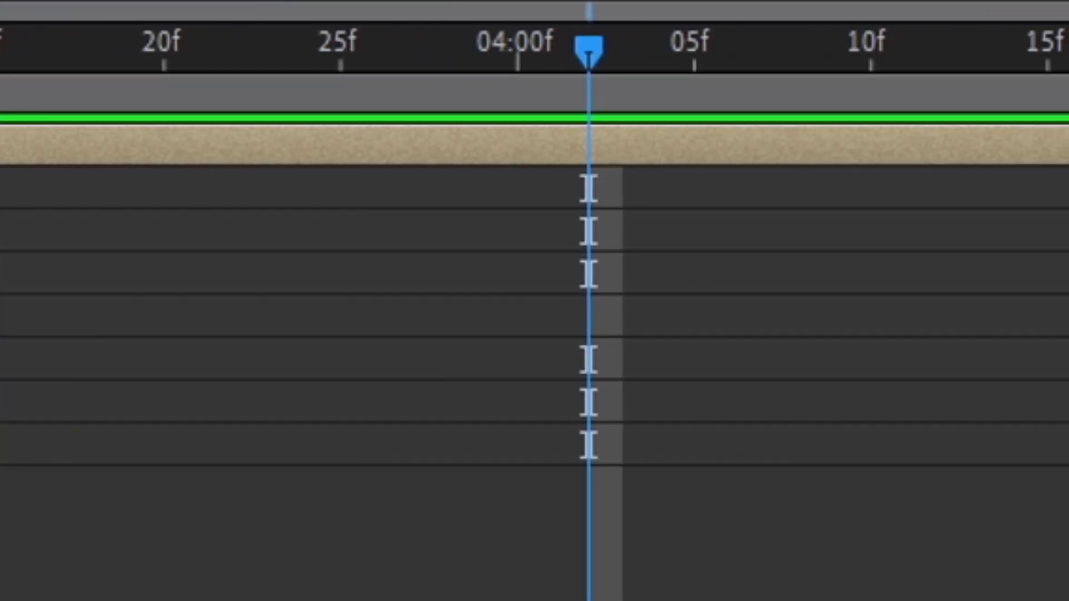
key("space")
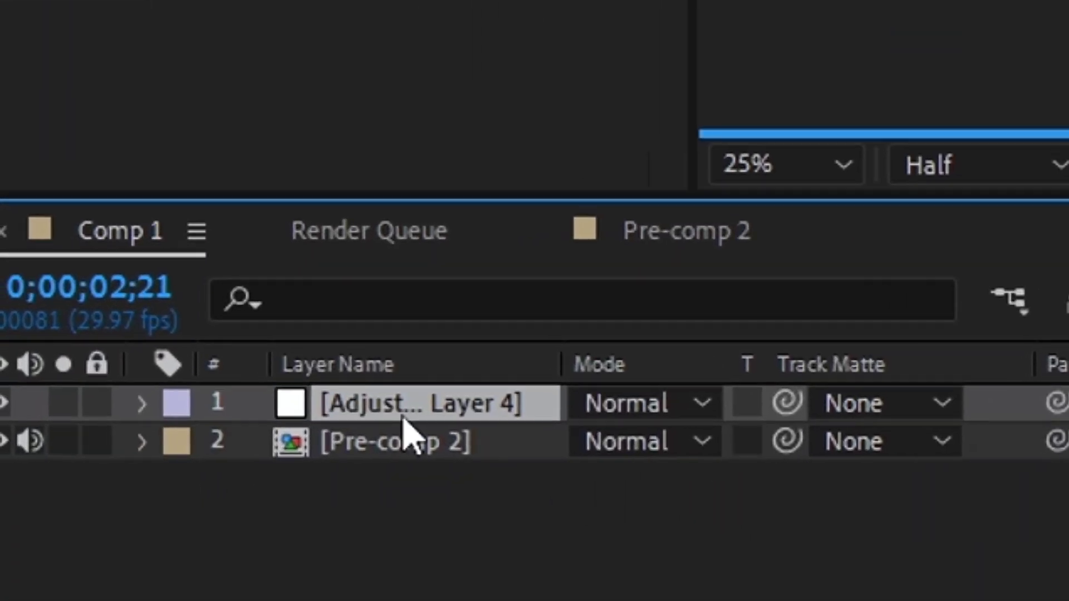
Apply Lumetri Color to the new adjustment layer stacked above Pre-comp 2
key("ctrl+space")
type("lumetri col")
key("Return")
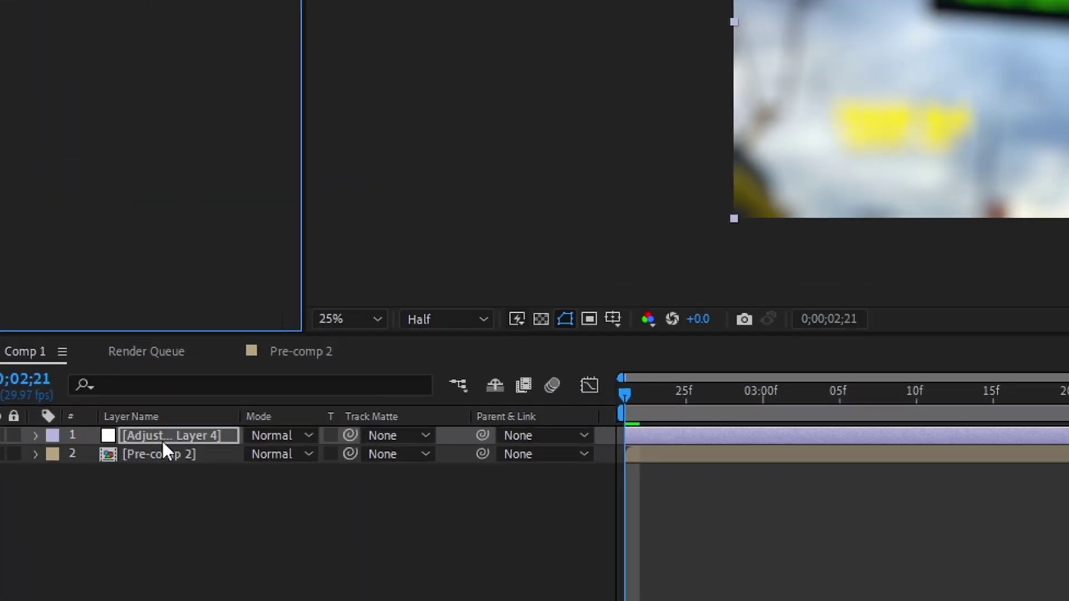